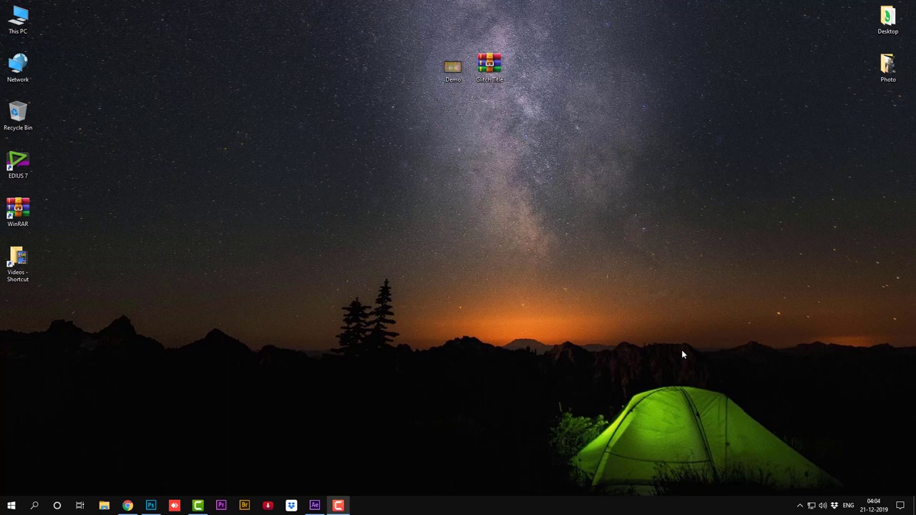
# Step: Play the glitch title Demo wedding video in VLC to the end, then bring up the Media menu
pyautogui.doubleClick(452, 68)
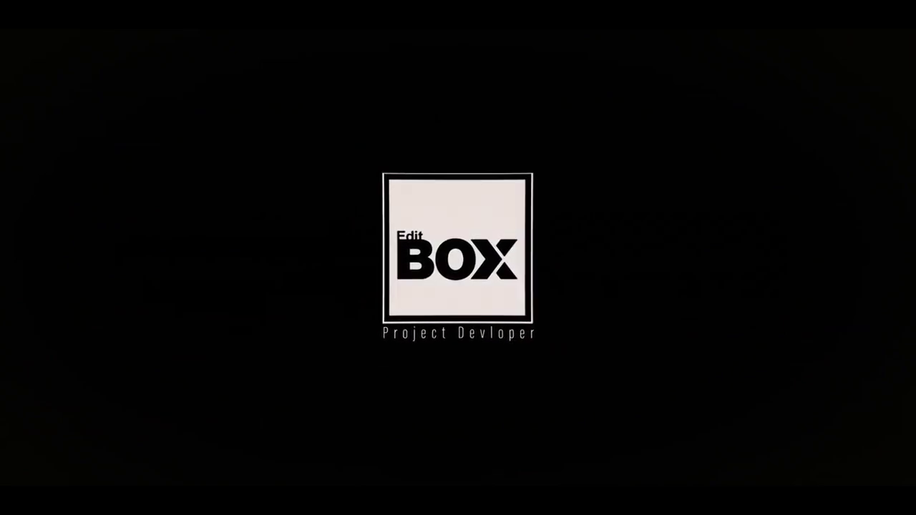
pyautogui.moveTo(630, 296)
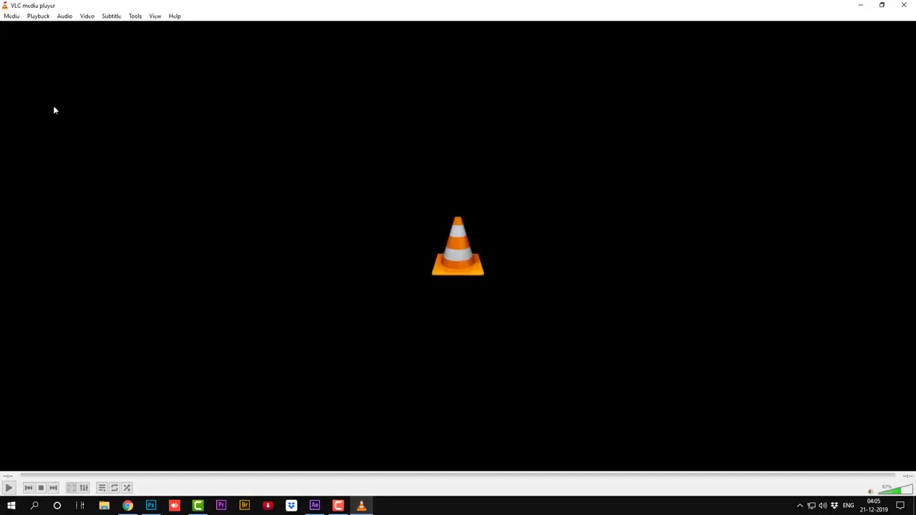
pyautogui.click(12, 17)
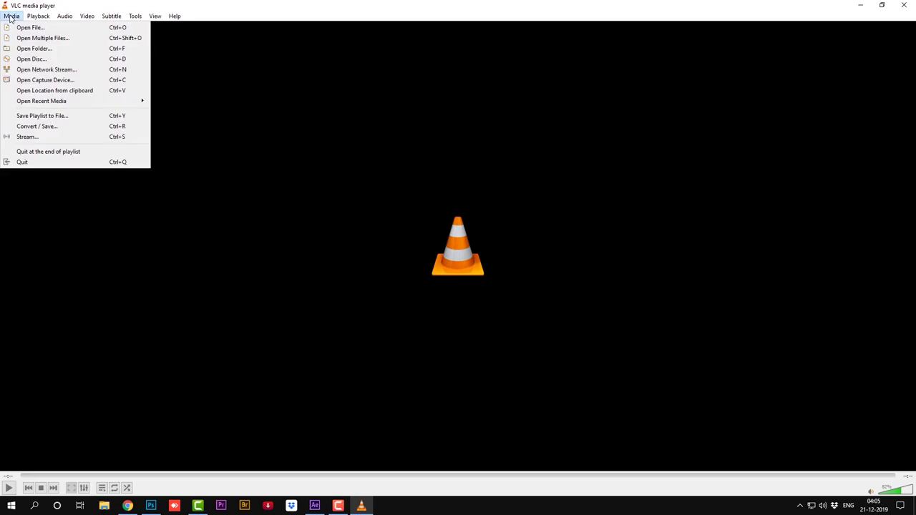
# Step: Quit VLC and refresh the desktop
pyautogui.click(31, 164)
pyautogui.rightClick(438, 180)
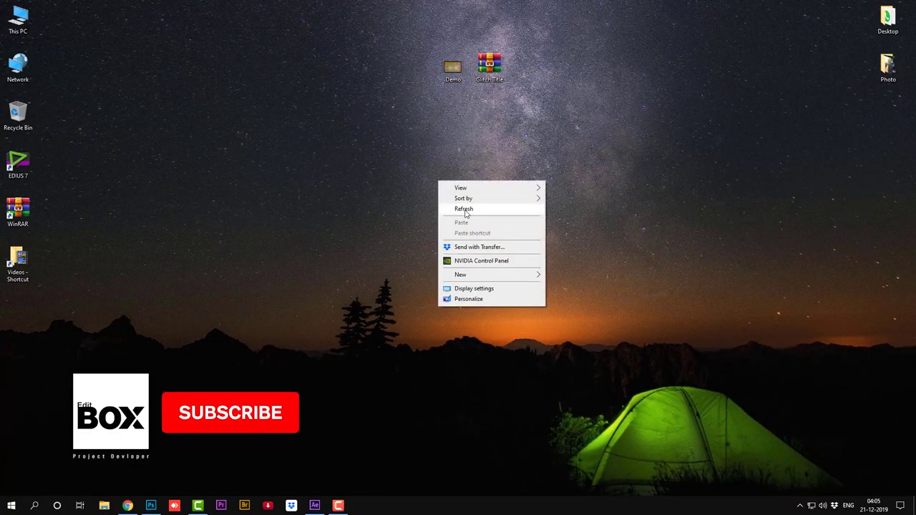
pyautogui.click(461, 210)
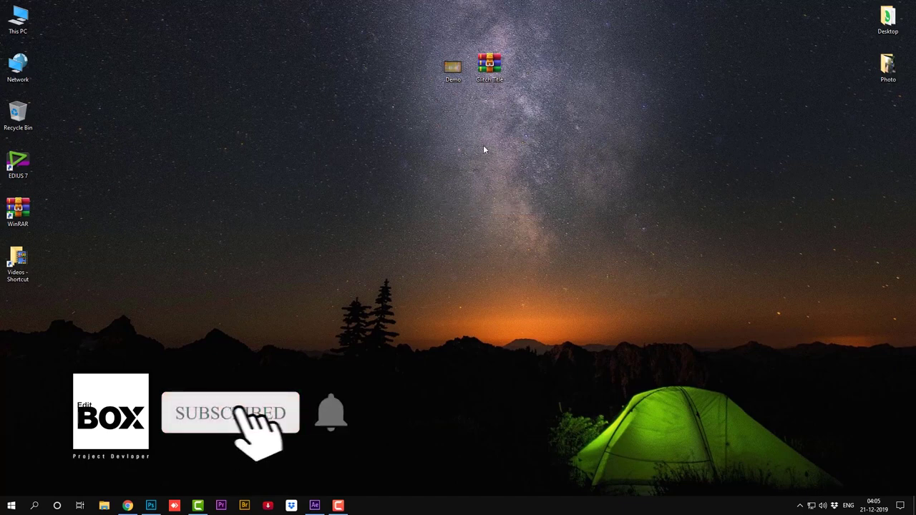
# Step: Check the Glitch Title archive's properties, noting its 103 MB size
pyautogui.rightClick(495, 70)
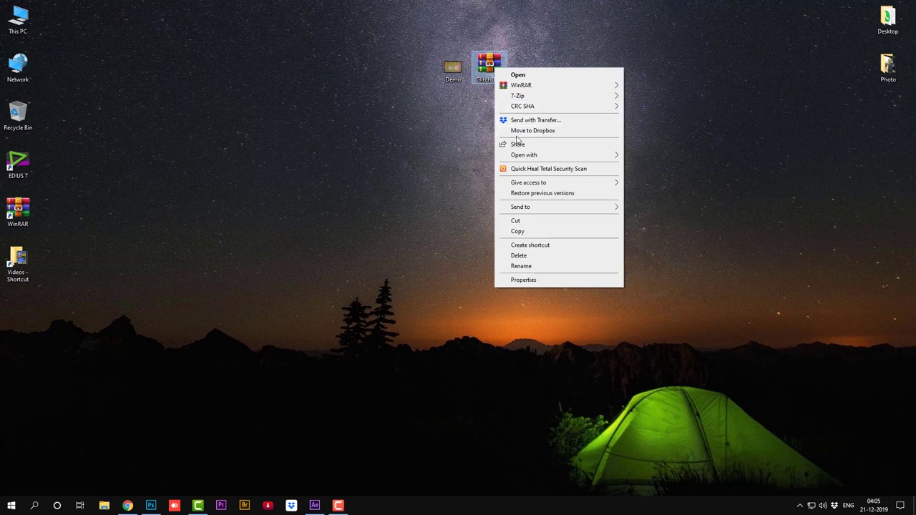
pyautogui.click(523, 280)
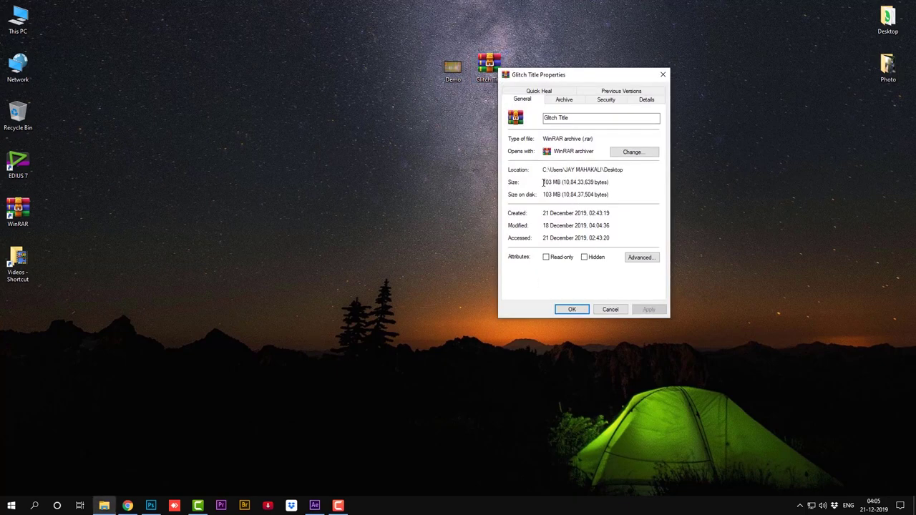
pyautogui.moveTo(544, 182); pyautogui.dragTo(581, 183)
pyautogui.click(572, 309)
# Step: Extract Glitch Title.rar with WinRAR into a Glitch Title folder and refresh the desktop
pyautogui.rightClick(494, 65)
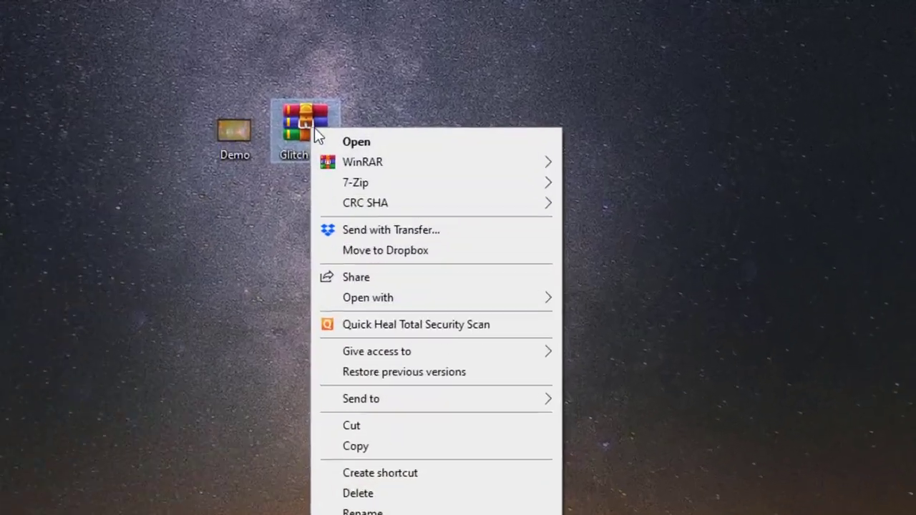
pyautogui.moveTo(351, 163)
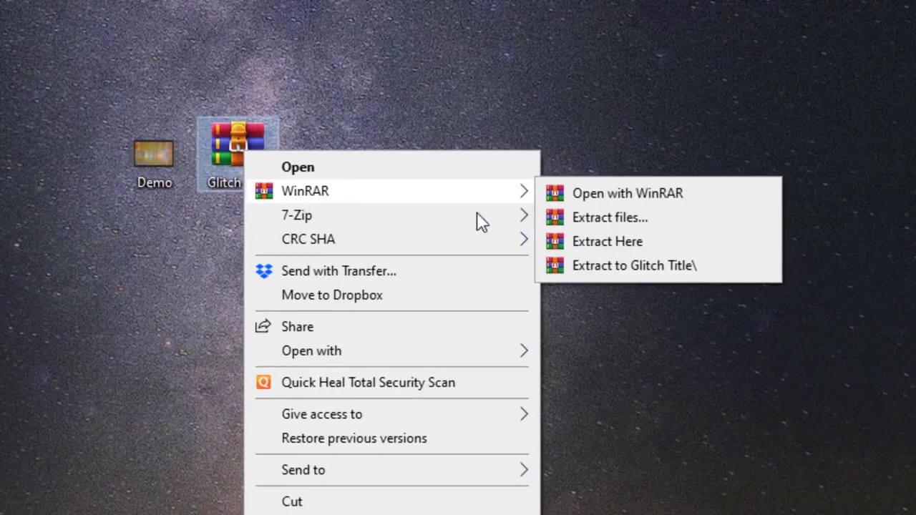
pyautogui.click(578, 264)
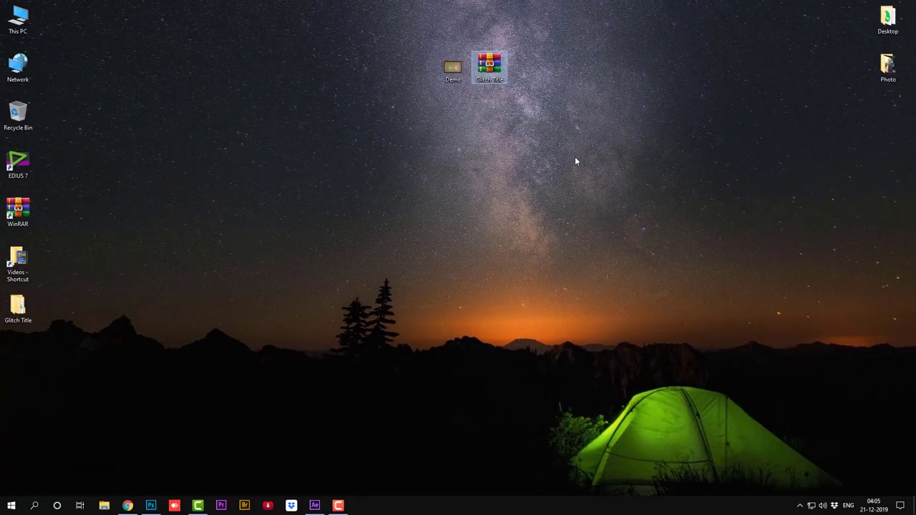
pyautogui.rightClick(575, 161)
pyautogui.click(598, 184)
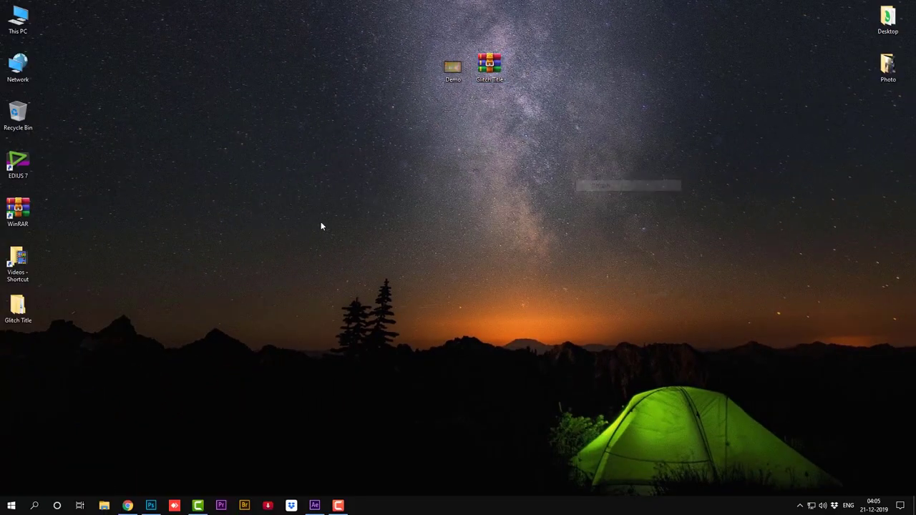
# Step: Move the new Glitch Title folder beside the archive and refresh the desktop
pyautogui.moveTo(18, 306)
pyautogui.mouseDown()
pyautogui.moveTo(496, 166)
pyautogui.moveTo(544, 69)
pyautogui.mouseUp()
pyautogui.rightClick(536, 112)
pyautogui.click(562, 142)
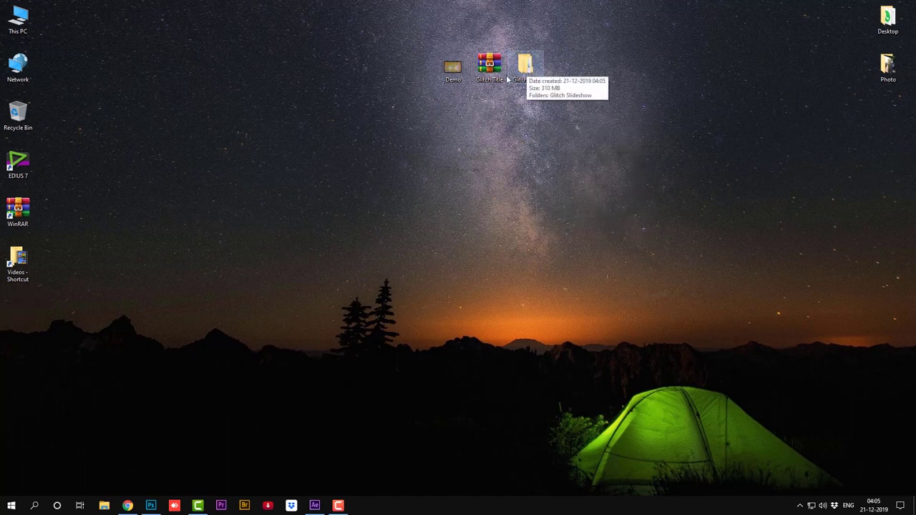
pyautogui.rightClick(432, 119)
pyautogui.click(450, 147)
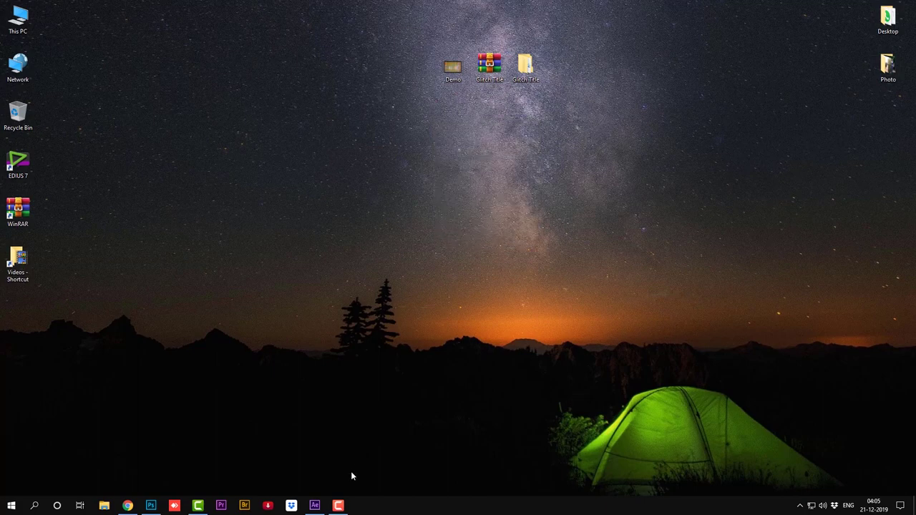
# Step: Switch to After Effects and start File > Open Project
pyautogui.click(315, 505)
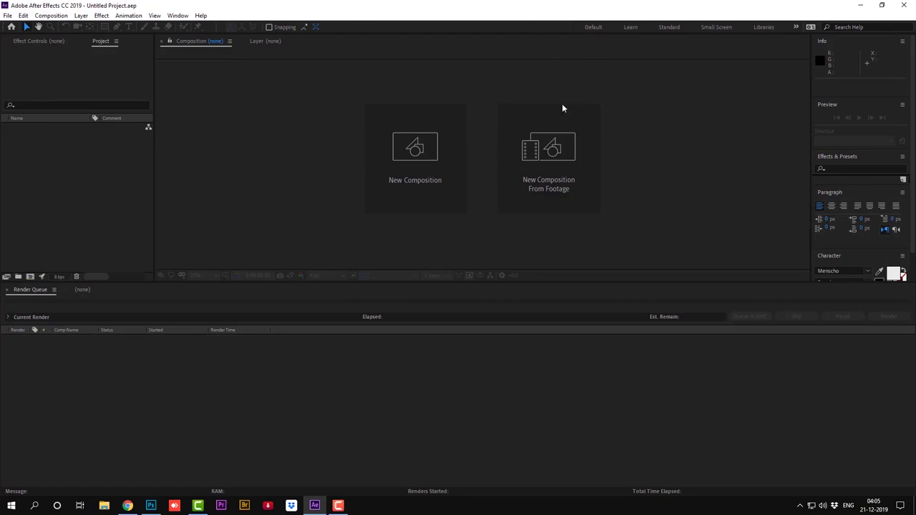
pyautogui.click(7, 15)
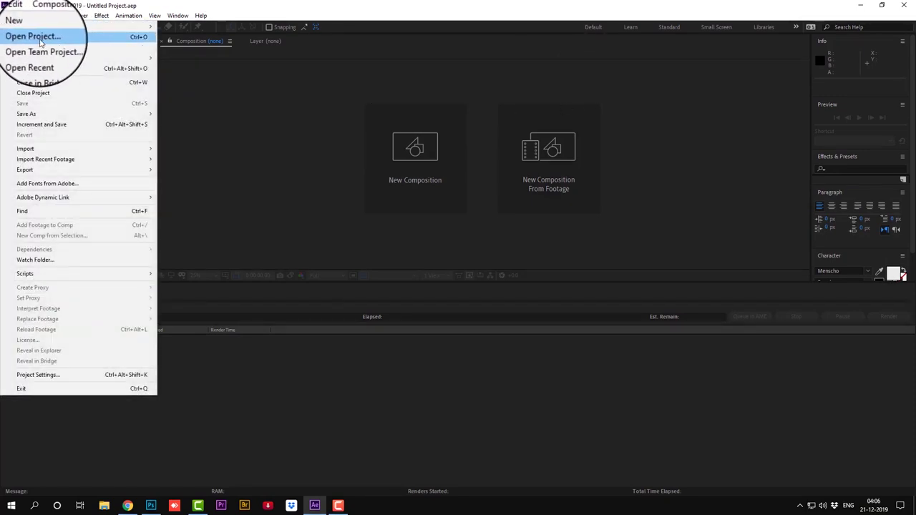
pyautogui.click(146, 40)
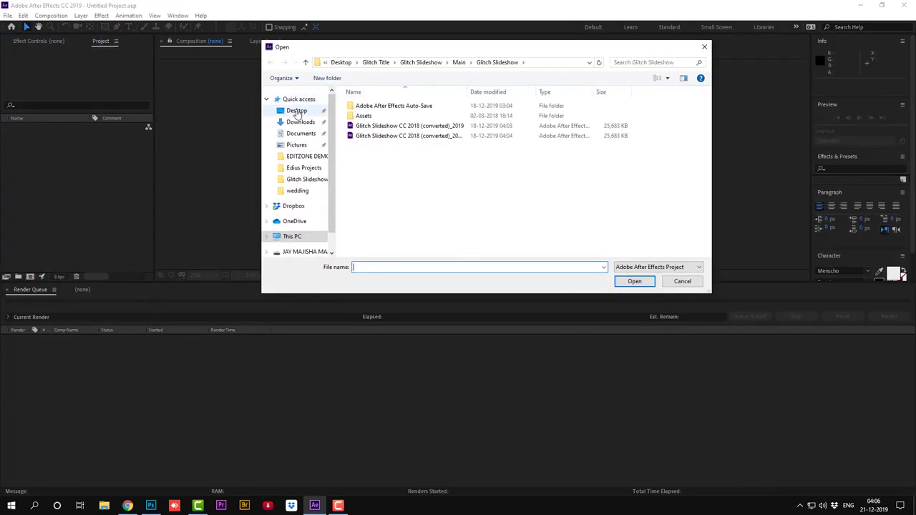
# Step: Browse Desktop > Glitch Title > Glitch Slideshow > Main, peeking into the inner Glitch Slideshow and Fonts folders
pyautogui.click(297, 111)
pyautogui.doubleClick(369, 116)
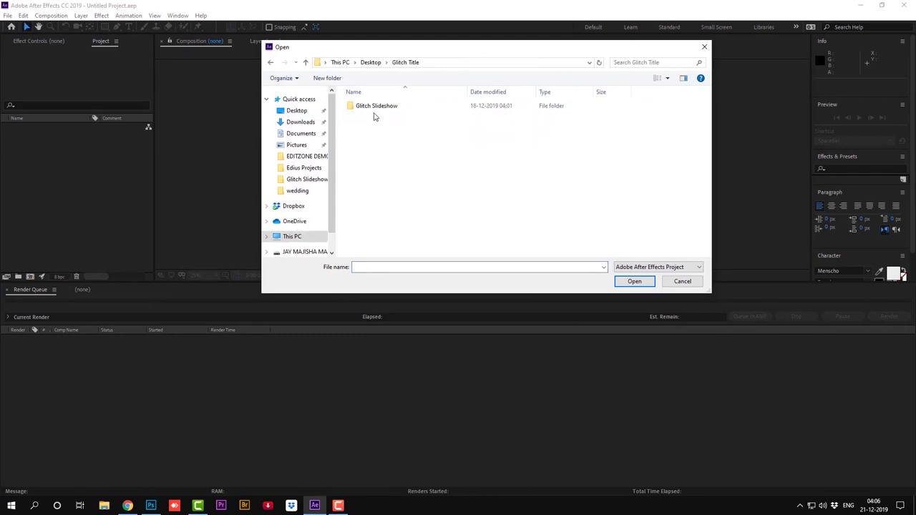
pyautogui.doubleClick(367, 106)
pyautogui.doubleClick(365, 110)
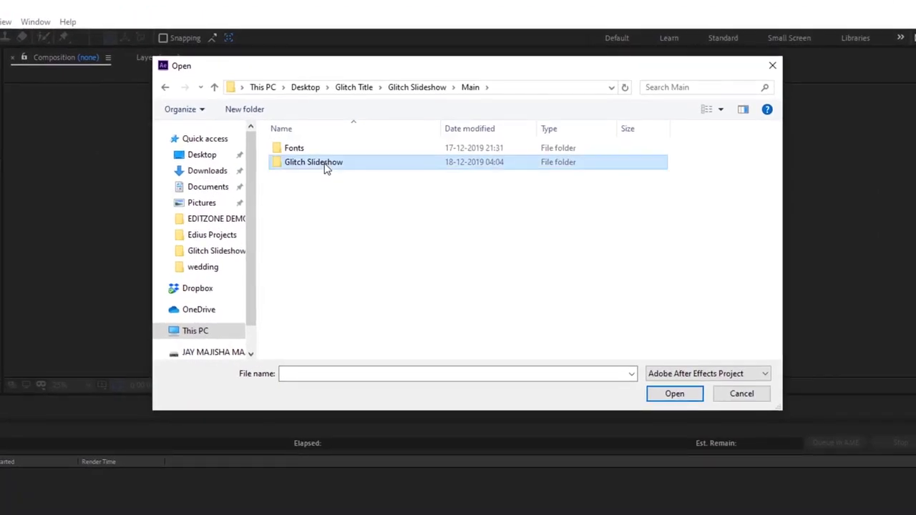
pyautogui.doubleClick(381, 122)
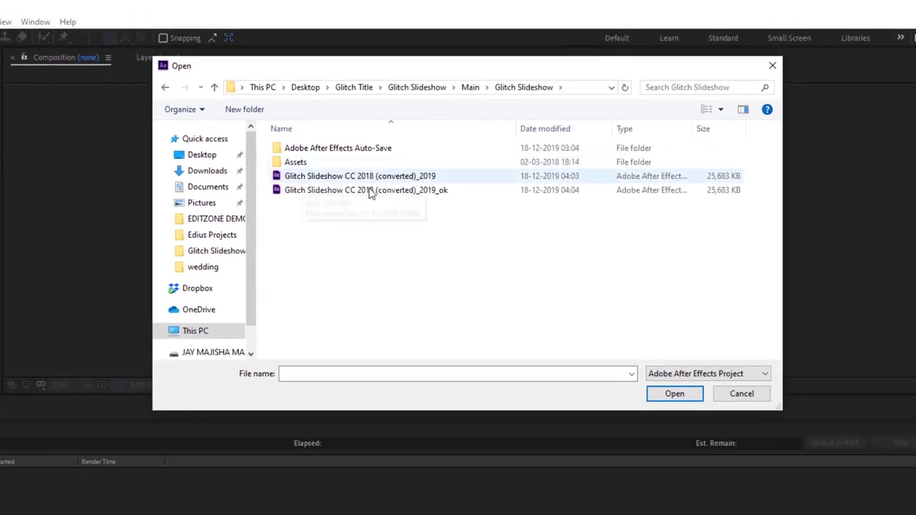
pyautogui.click(470, 88)
pyautogui.doubleClick(291, 153)
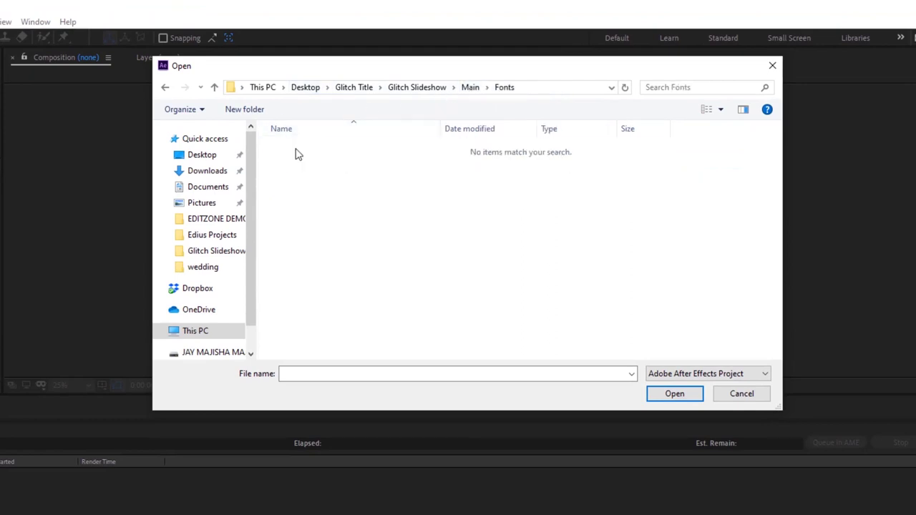
pyautogui.click(436, 87)
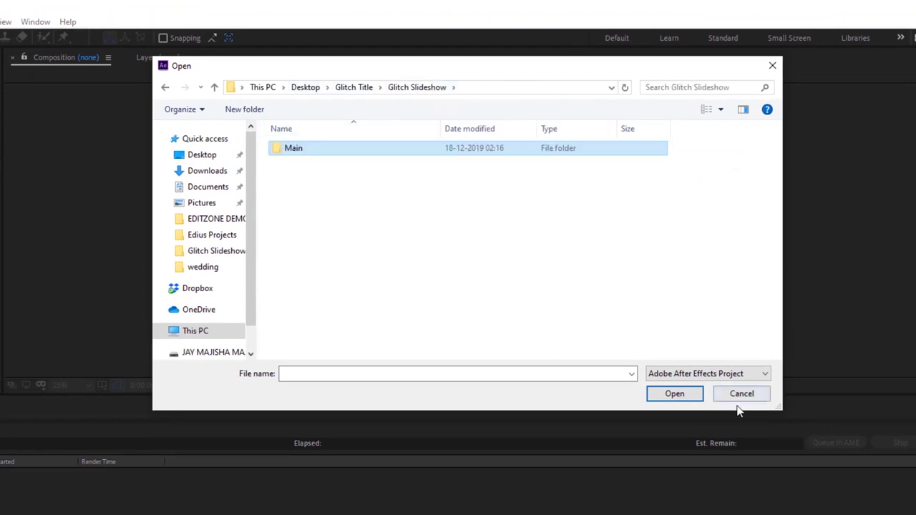
pyautogui.doubleClick(290, 149)
# Step: Open the Fonts folder in its own window and install both Menscho fonts, replacing existing ones
pyautogui.rightClick(283, 149)
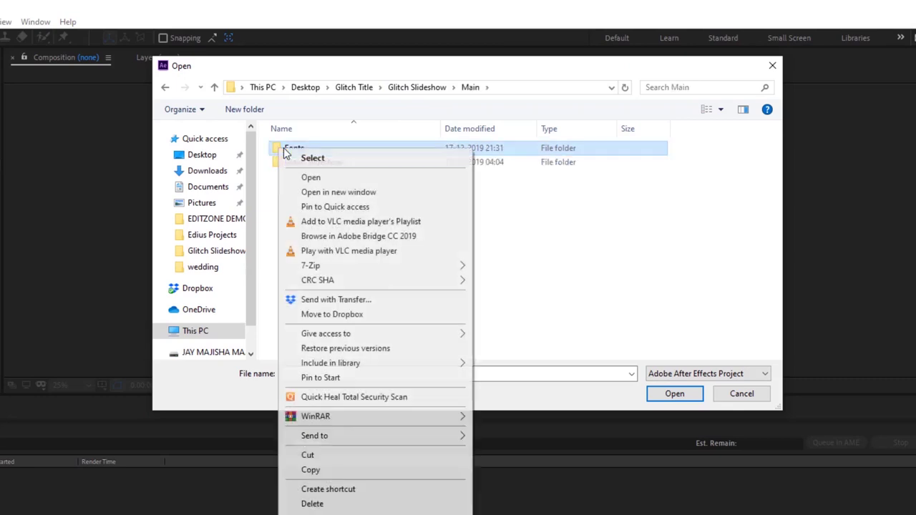
pyautogui.click(320, 195)
pyautogui.moveTo(394, 218); pyautogui.dragTo(310, 160)
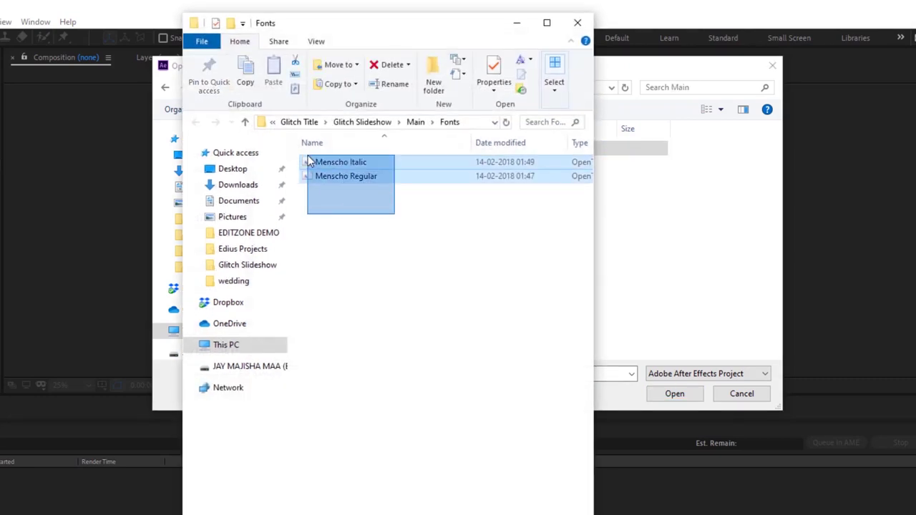
pyautogui.rightClick(313, 167)
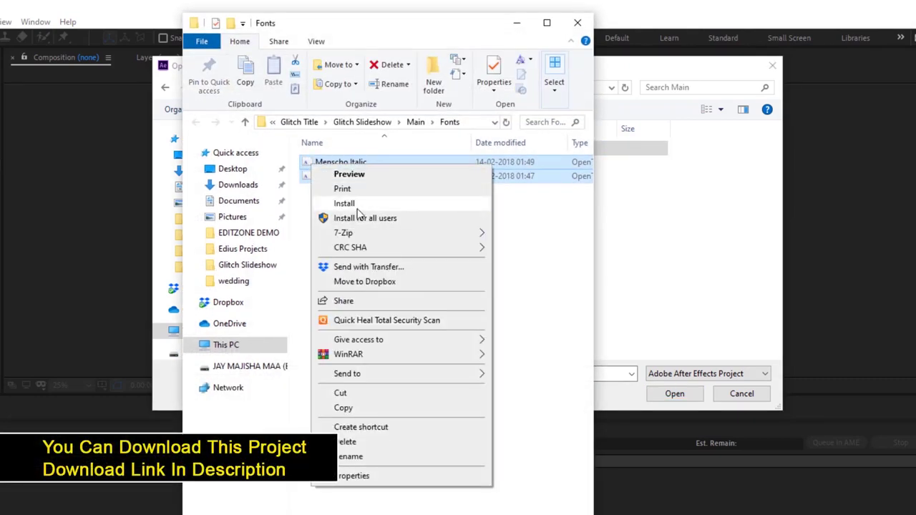
pyautogui.click(347, 204)
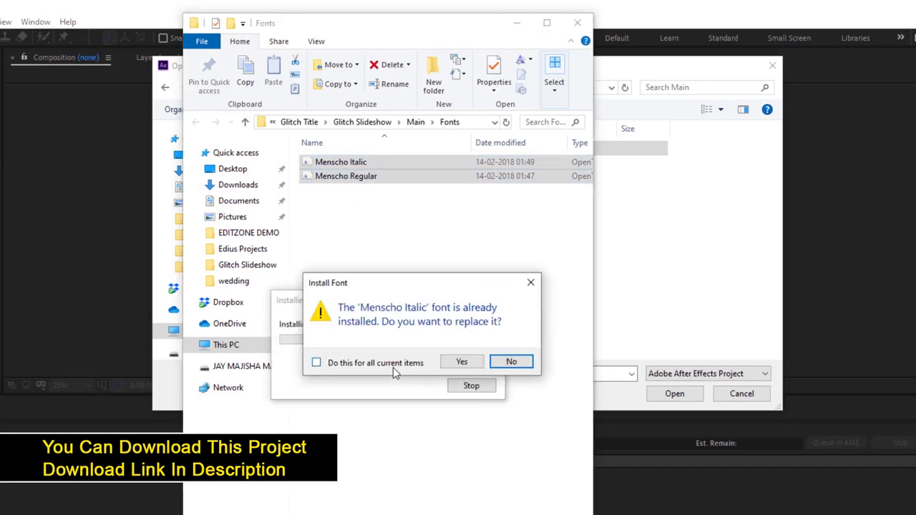
pyautogui.click(393, 368)
pyautogui.click(462, 364)
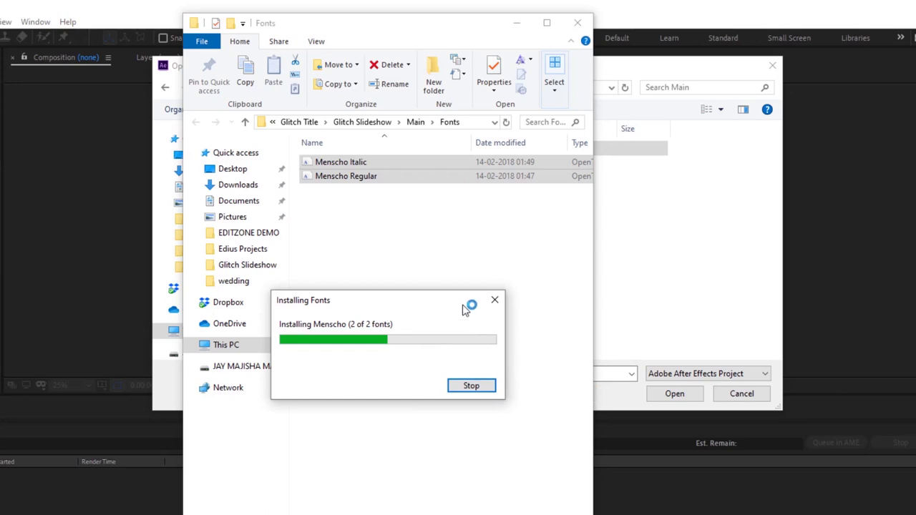
# Step: Install the Menscho fonts for all users, replacing existing ones, and close the Fonts window
pyautogui.rightClick(326, 172)
pyautogui.click(373, 223)
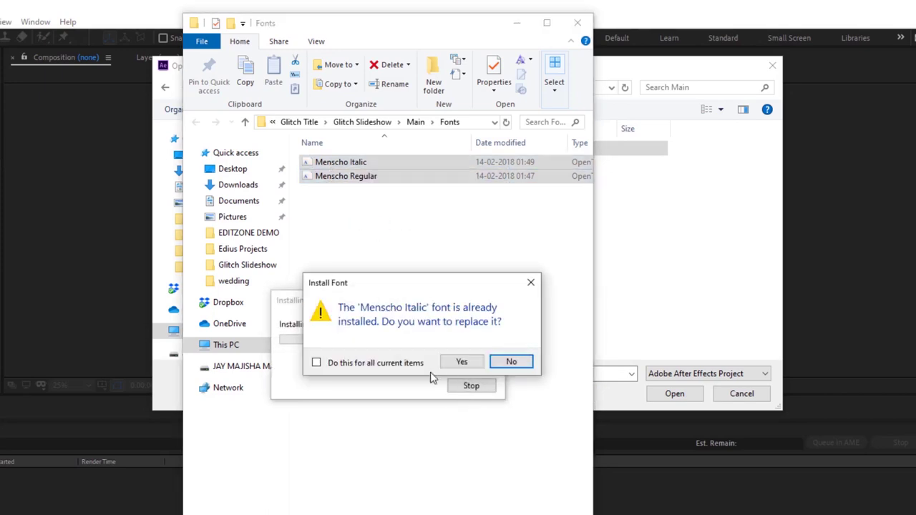
pyautogui.click(372, 363)
pyautogui.click(464, 362)
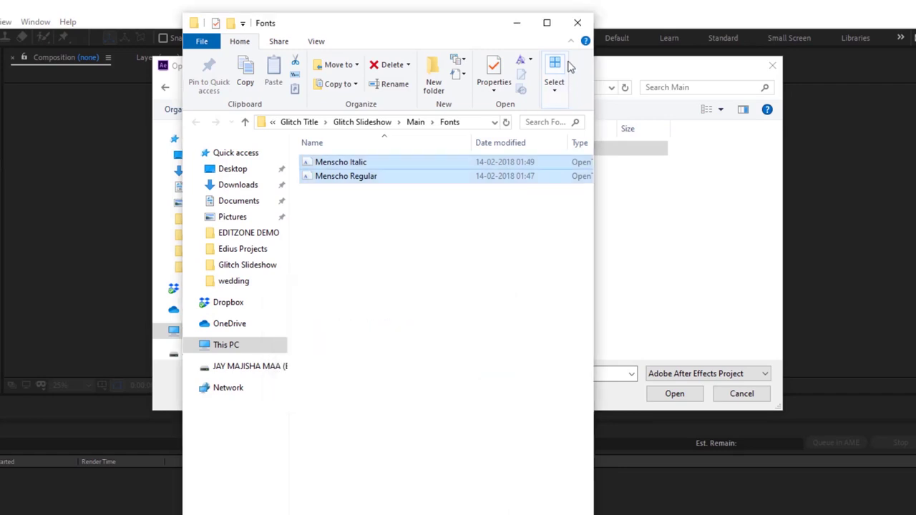
pyautogui.click(578, 26)
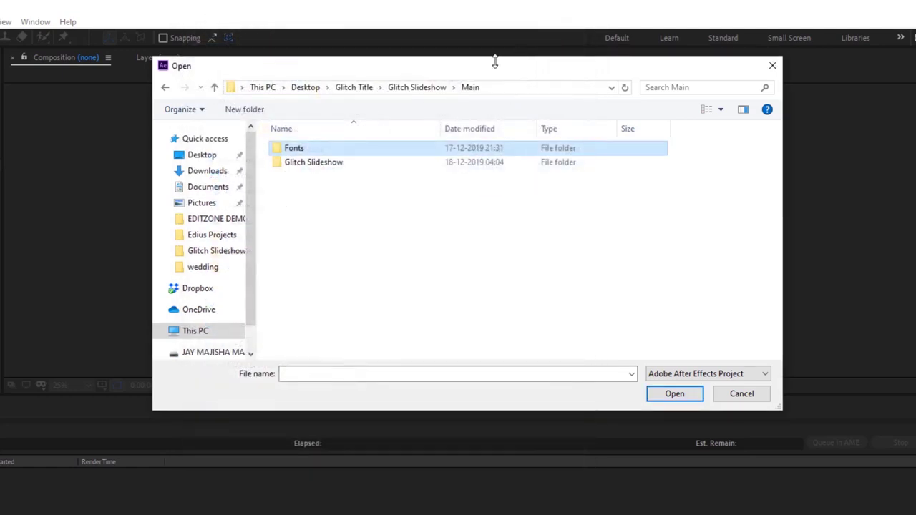
# Step: Open the Glitch Slideshow CC 2018 (converted)_2019_ok project from the Glitch Slideshow folder
pyautogui.click(301, 166)
pyautogui.doubleClick(301, 166)
pyautogui.click(407, 191)
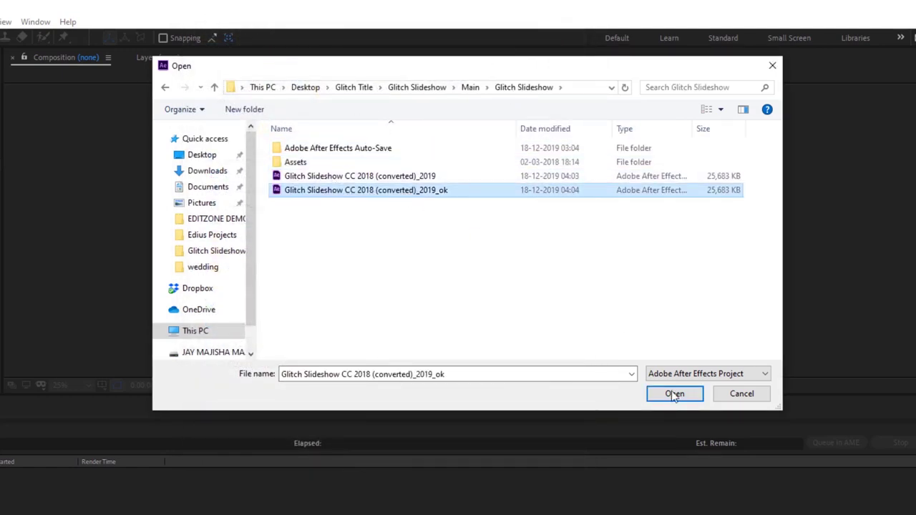
pyautogui.click(673, 395)
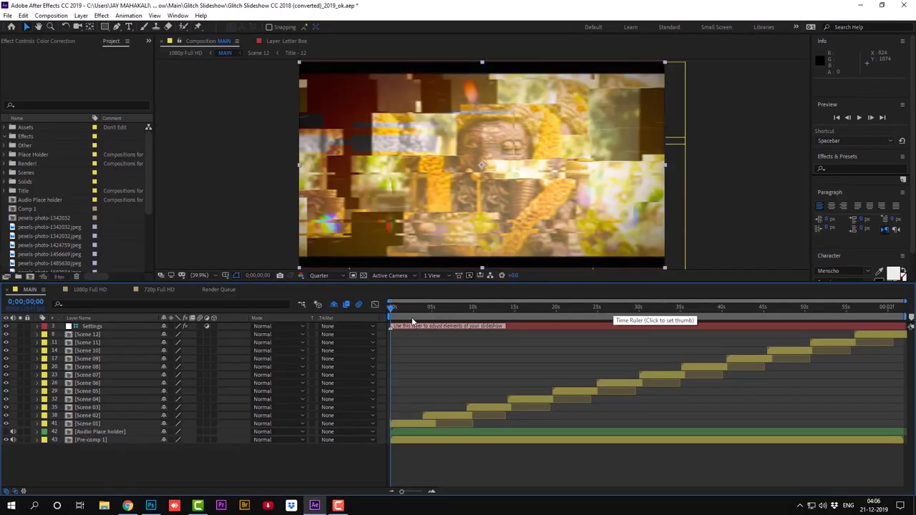
# Step: Go to the EDIT BOX title, then open Scene 01 and its Title - 01 precomp
pyautogui.click(409, 309)
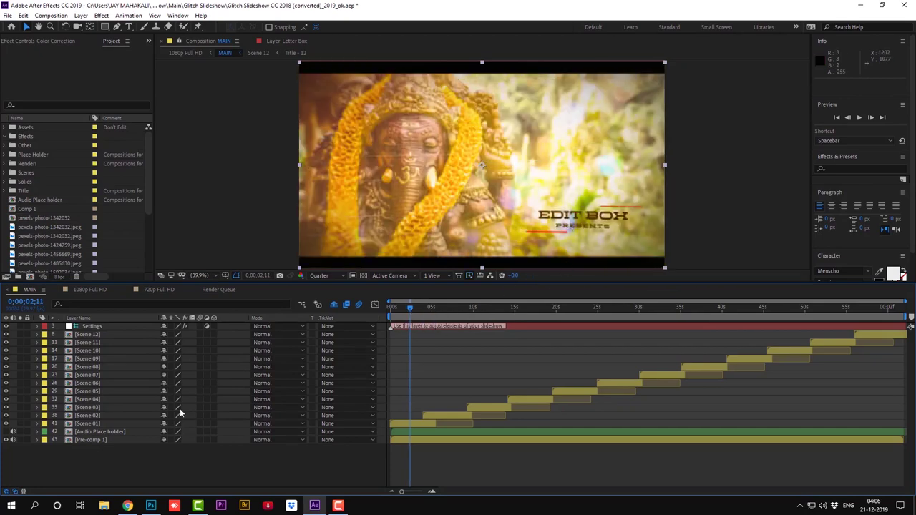
pyautogui.click(82, 424)
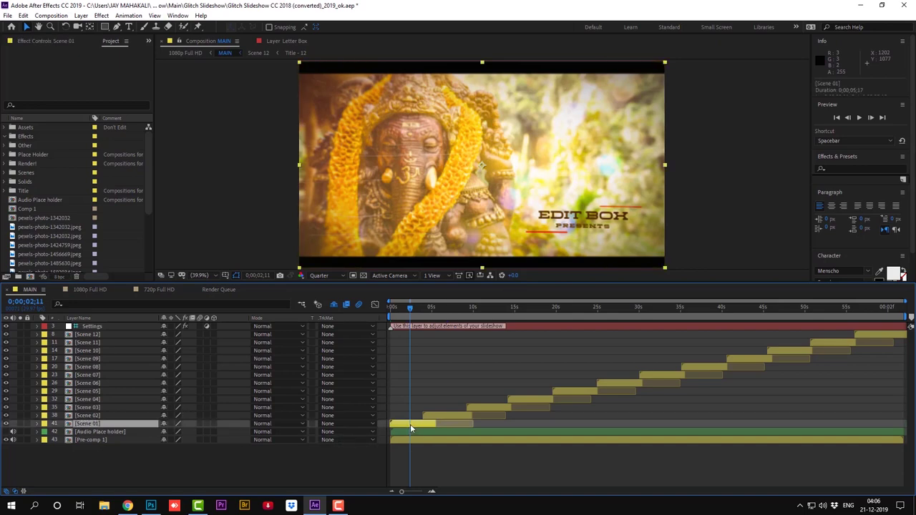
pyautogui.doubleClick(411, 426)
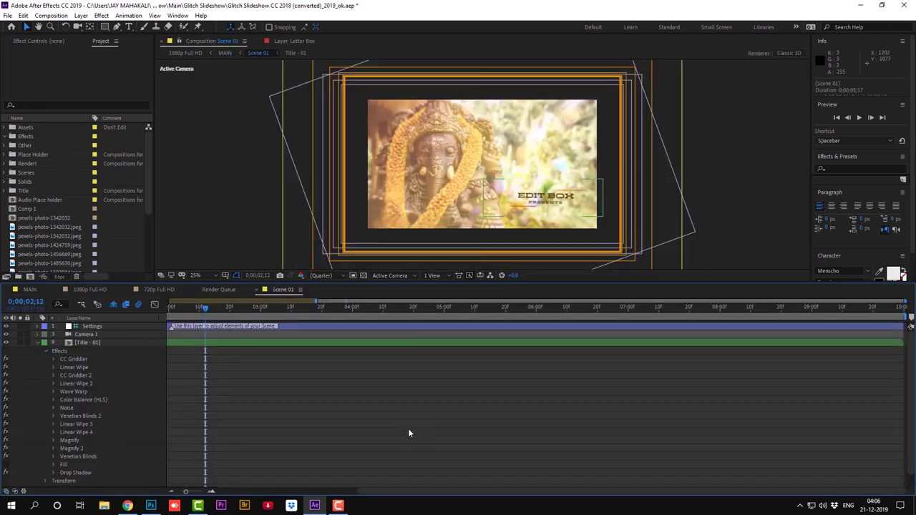
pyautogui.click(78, 342)
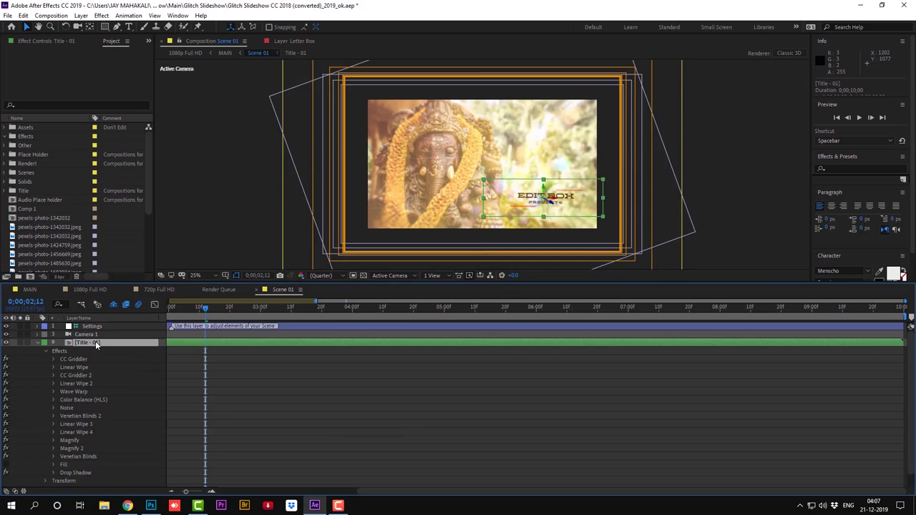
pyautogui.doubleClick(96, 341)
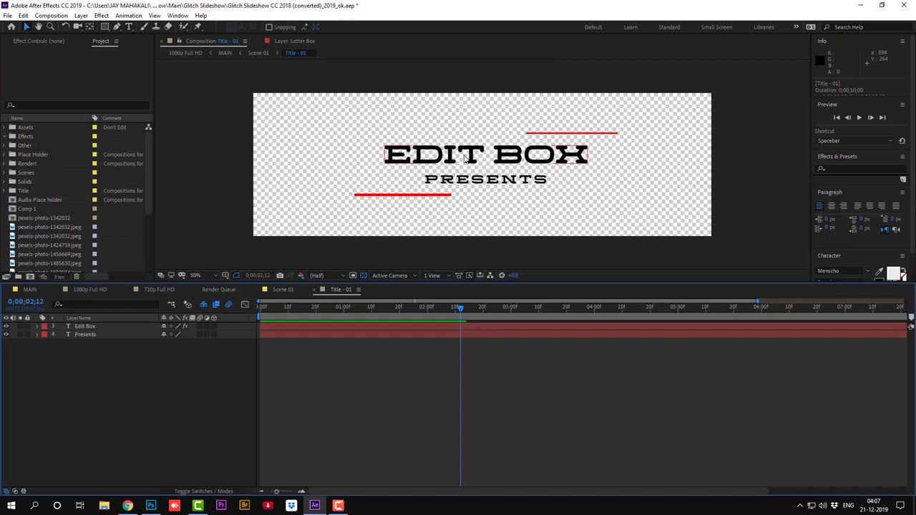
# Step: Retype the Edit Box text layer as 'ROYAL Studio' and close the Title - 01 composition
pyautogui.click(83, 327)
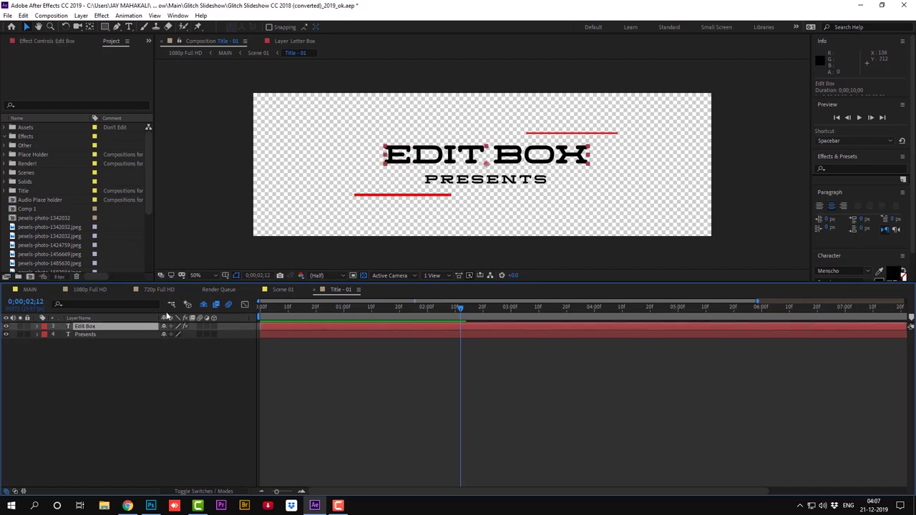
pyautogui.doubleClick(462, 162)
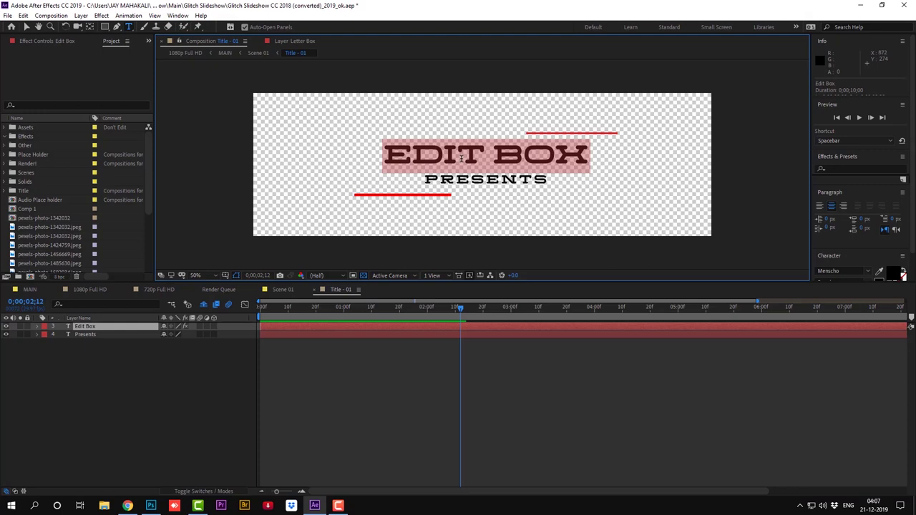
pyautogui.write('R')
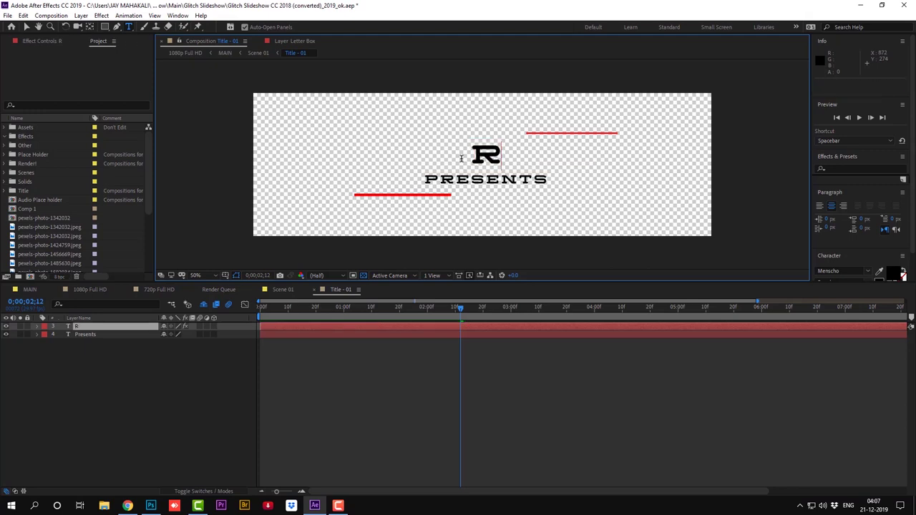
pyautogui.write('OYAL')
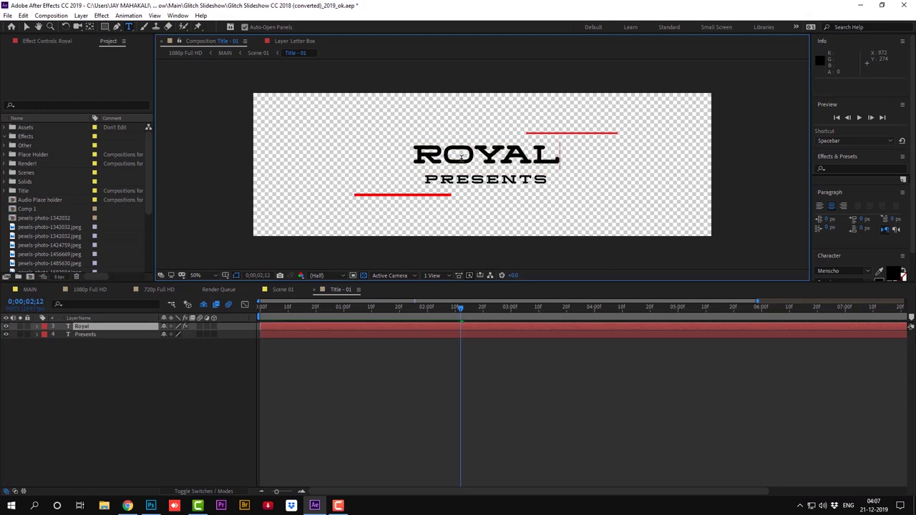
pyautogui.write(' St')
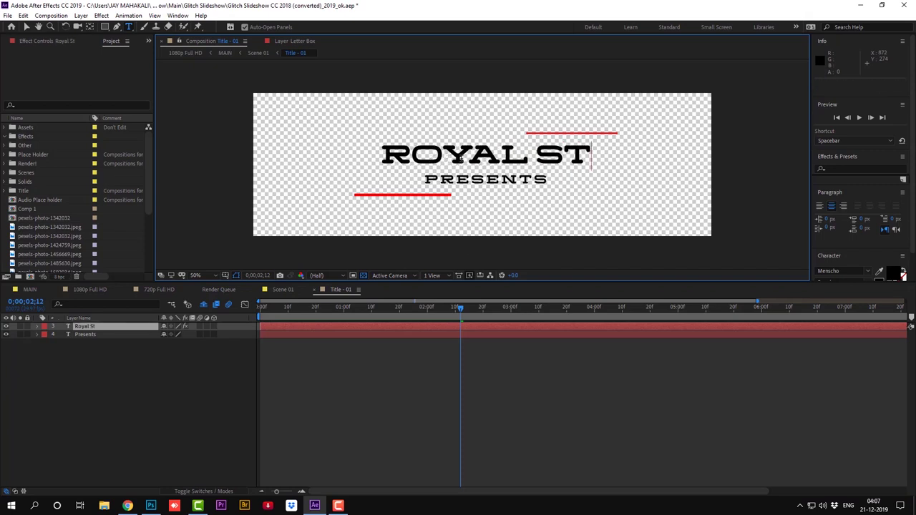
pyautogui.write('udio')
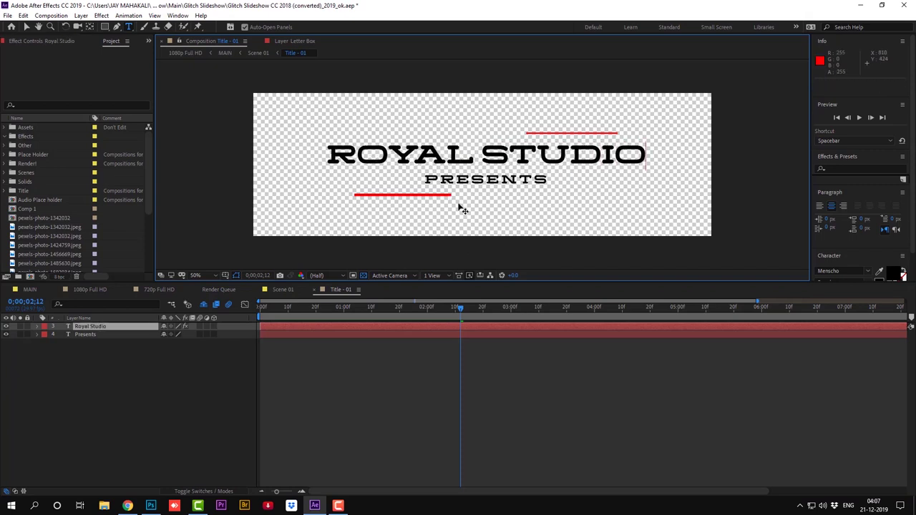
pyautogui.click(313, 290)
pyautogui.click(30, 290)
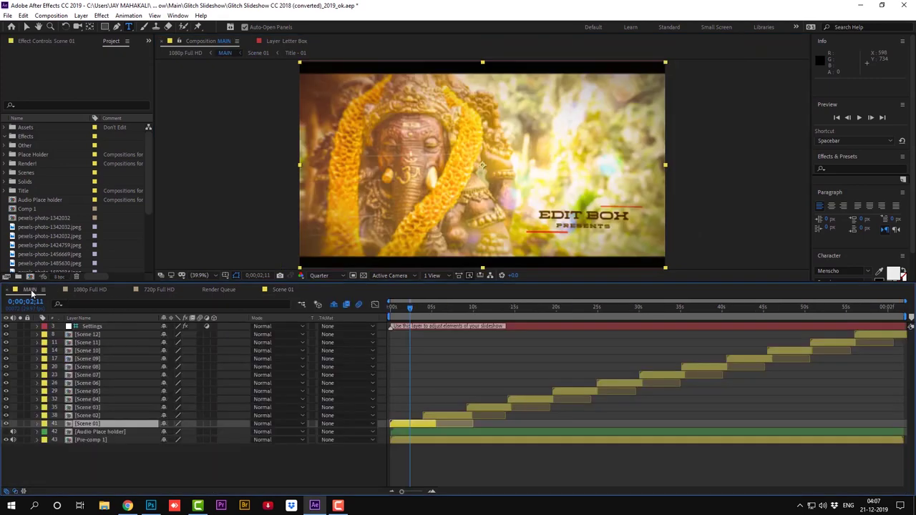
pyautogui.click(403, 310)
pyautogui.moveTo(403, 310); pyautogui.dragTo(401, 310)
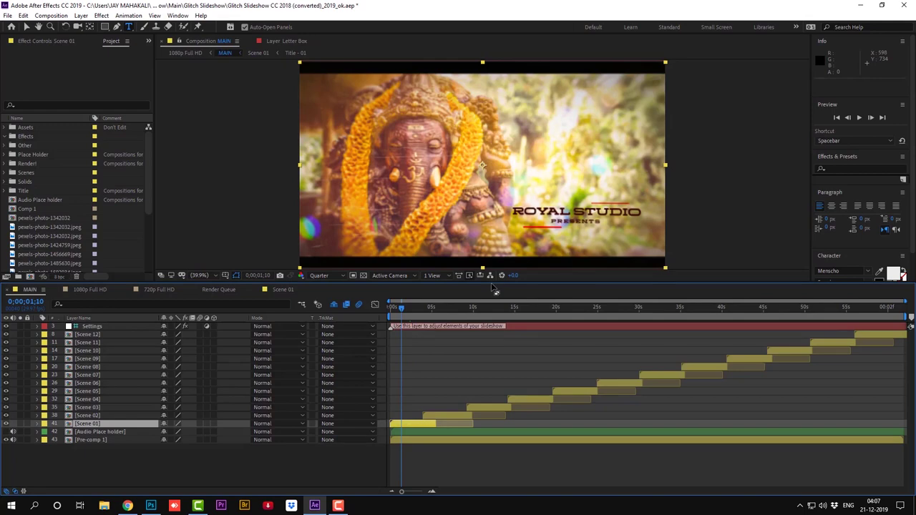
pyautogui.click(414, 309)
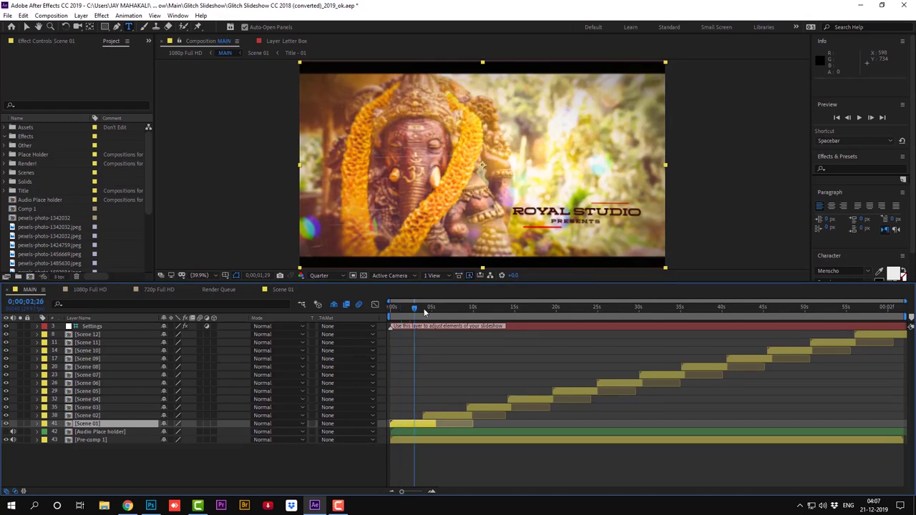
pyautogui.moveTo(423, 310); pyautogui.dragTo(534, 311)
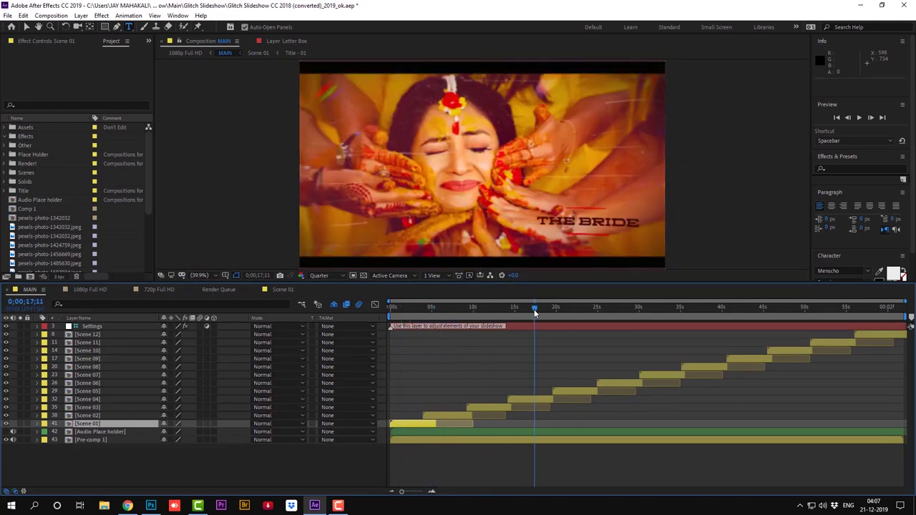
pyautogui.moveTo(568, 310); pyautogui.dragTo(638, 313)
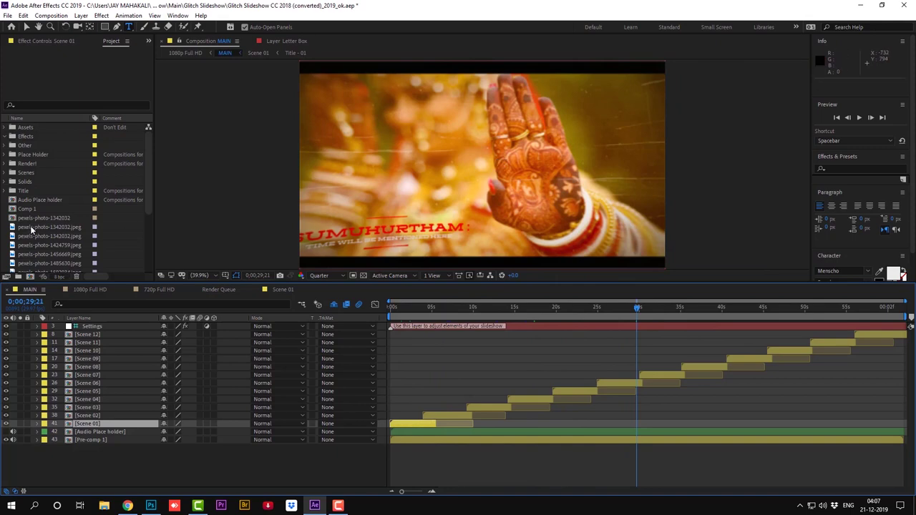
# Step: Expand the Place Holder folder and open the Footage 06 composition holding the bride photo
pyautogui.click(32, 155)
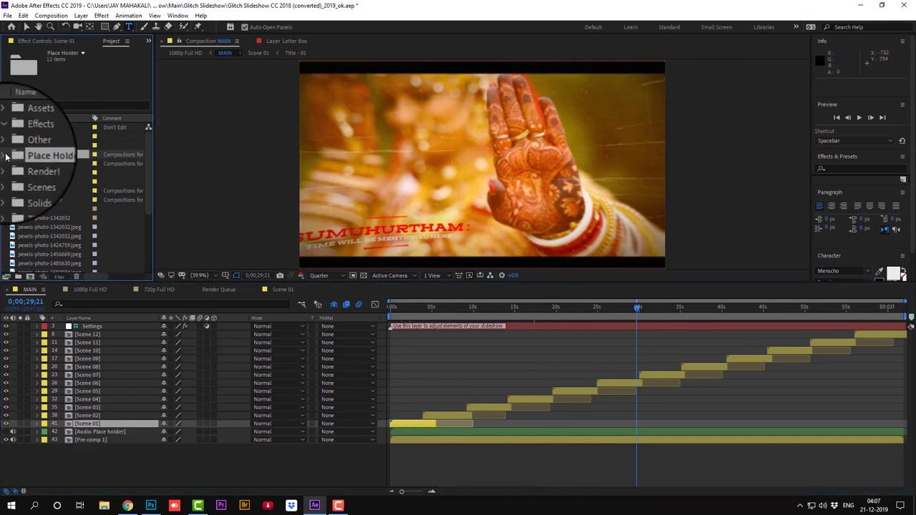
pyautogui.click(5, 154)
pyautogui.click(47, 204)
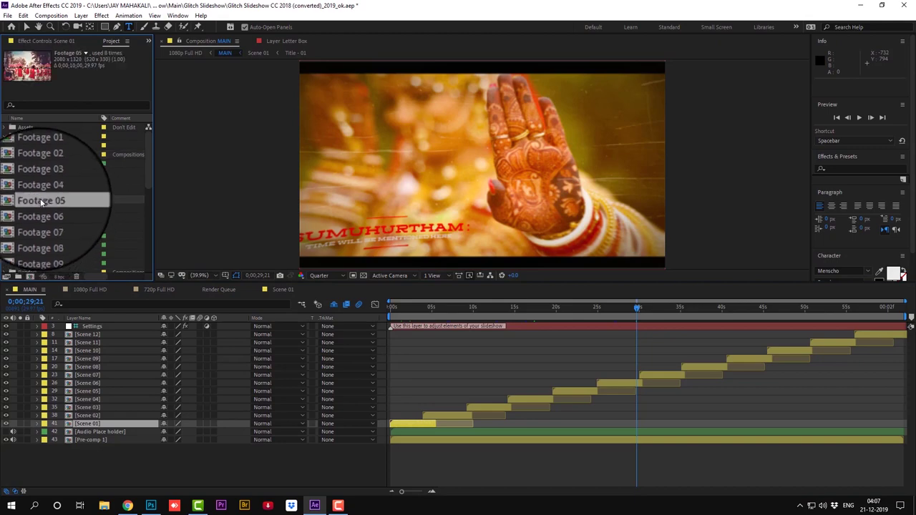
pyautogui.click(57, 189)
pyautogui.click(71, 209)
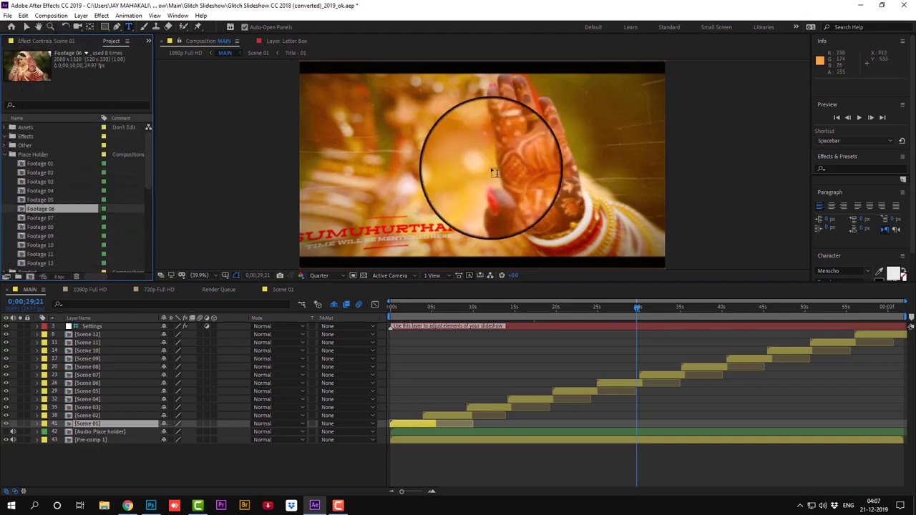
pyautogui.doubleClick(40, 208)
# Step: Delete the old bride photo layer from Footage 06
pyautogui.moveTo(475, 313); pyautogui.dragTo(581, 312)
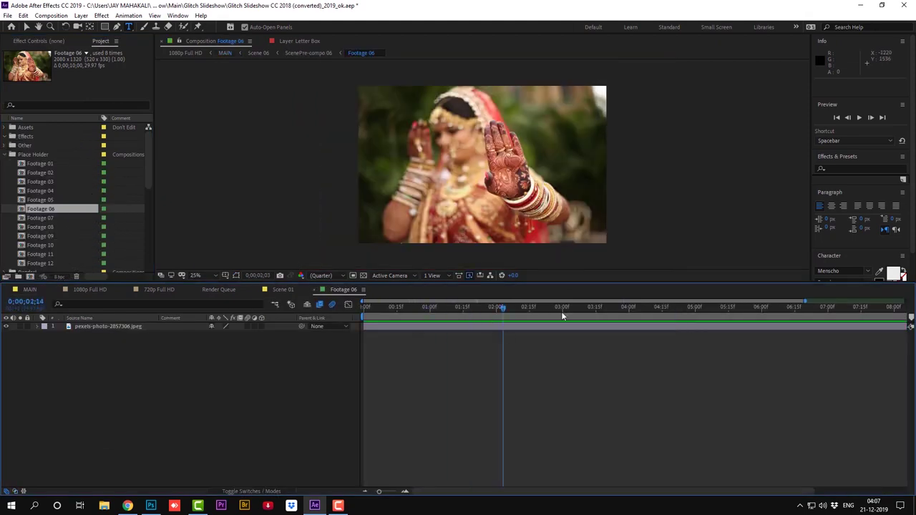
pyautogui.click(92, 328)
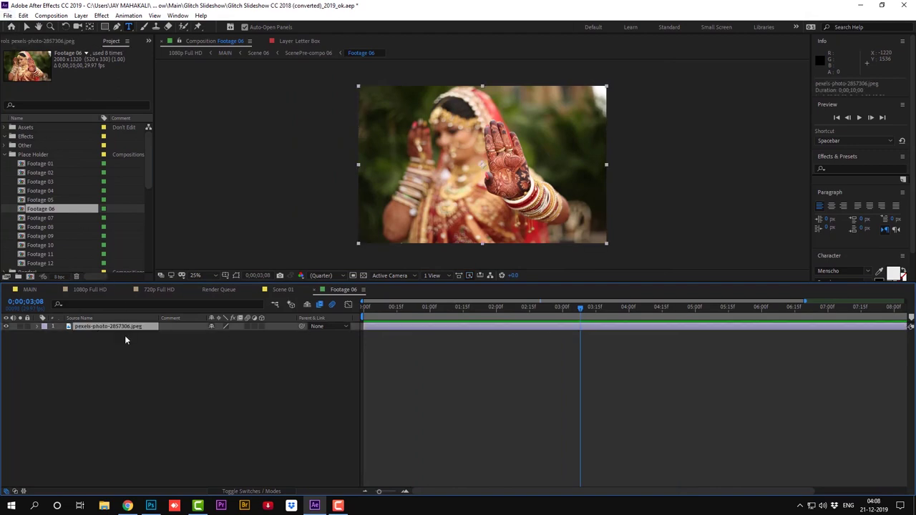
pyautogui.press('Delete')
# Step: Import pexels-photo-2124722.jpeg from Desktop > Photo > Girl into the project
pyautogui.click(7, 15)
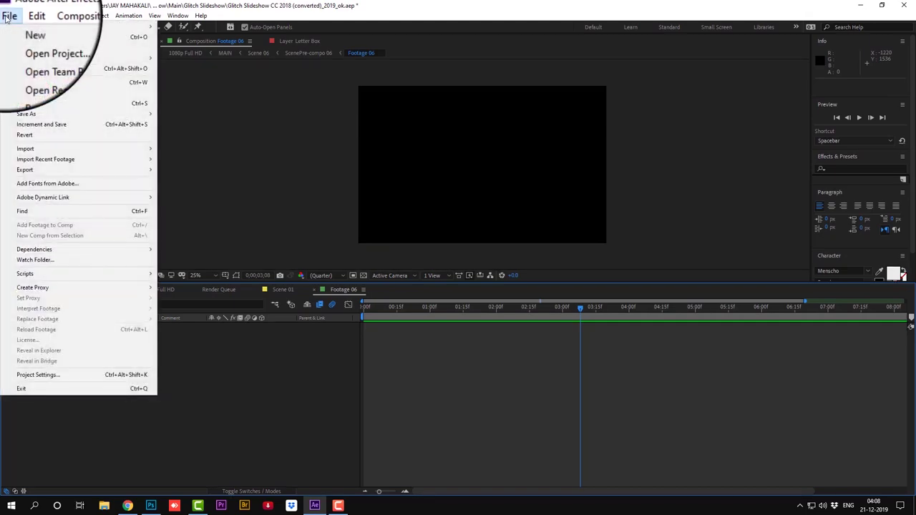
pyautogui.moveTo(43, 147)
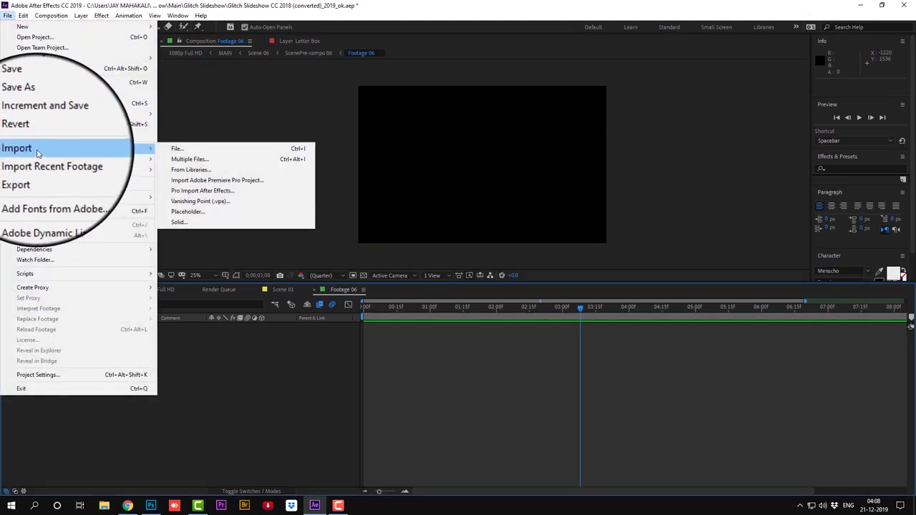
pyautogui.click(215, 150)
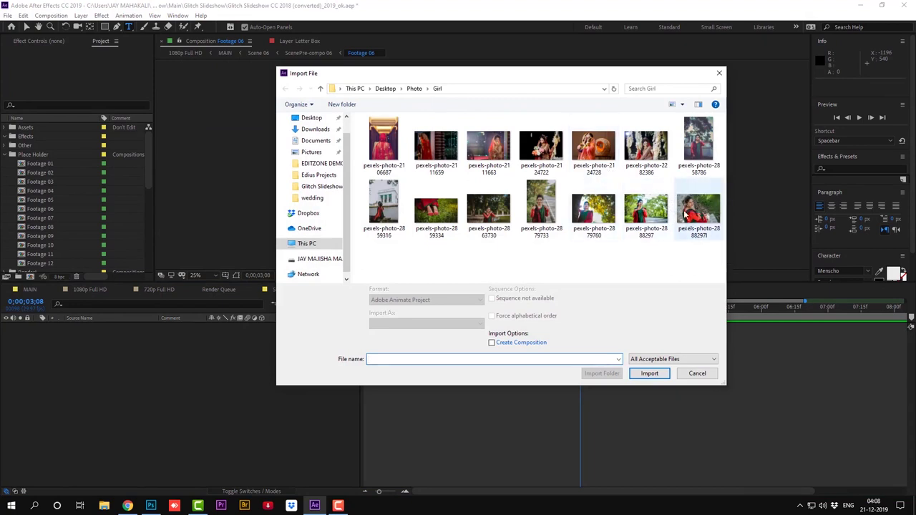
pyautogui.click(541, 150)
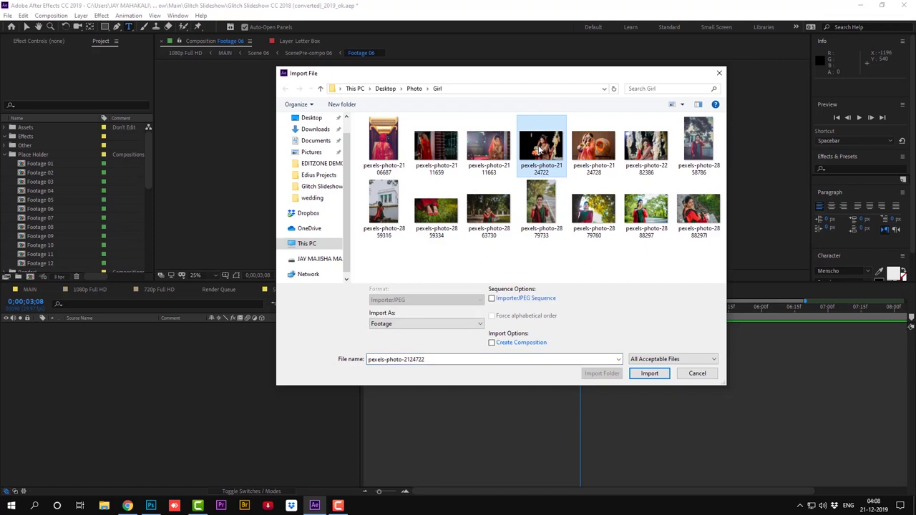
pyautogui.click(650, 374)
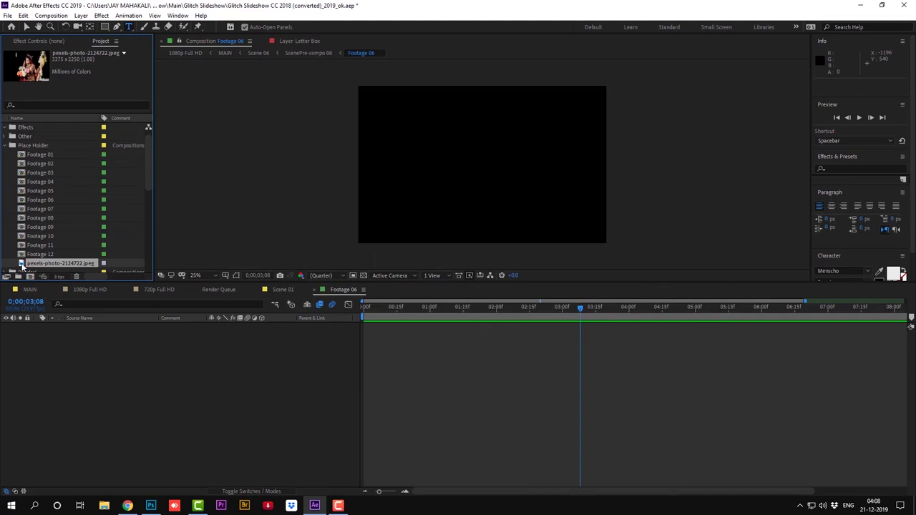
# Step: Add pexels-photo-2124722.jpeg to Footage 06 and Shift-scale it down to about 63% to fit
pyautogui.moveTo(22, 266); pyautogui.dragTo(501, 161)
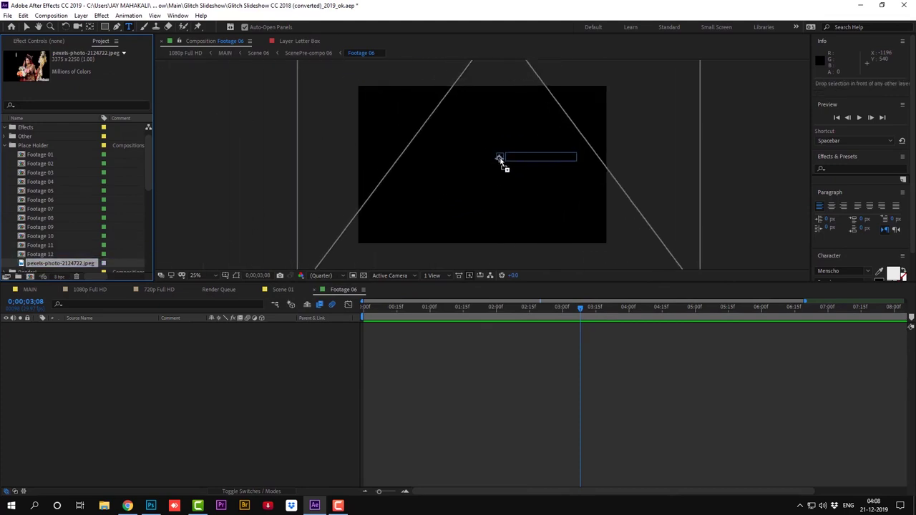
pyautogui.moveTo(501, 160); pyautogui.dragTo(484, 167)
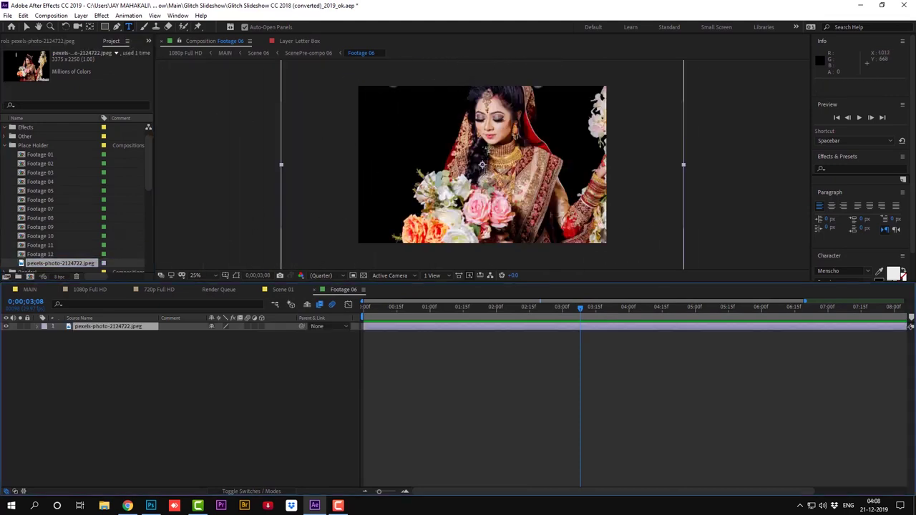
pyautogui.click(27, 27)
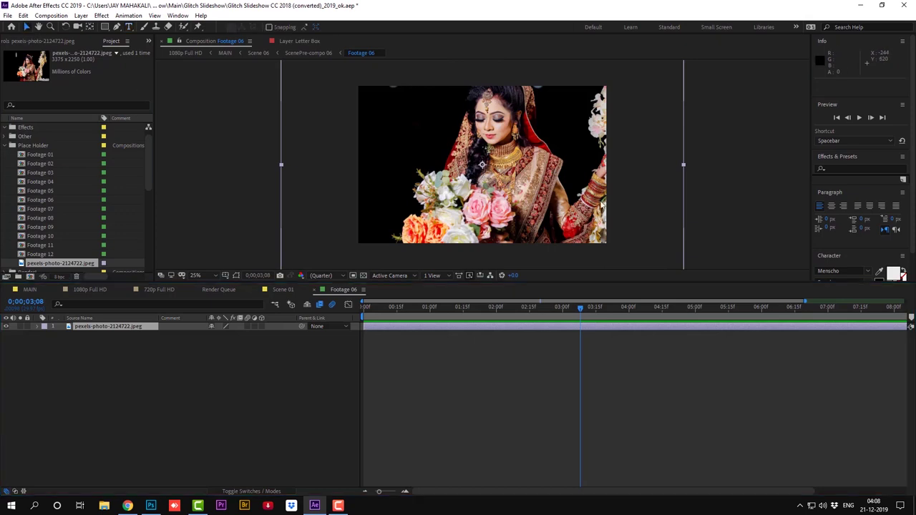
pyautogui.click(684, 166)
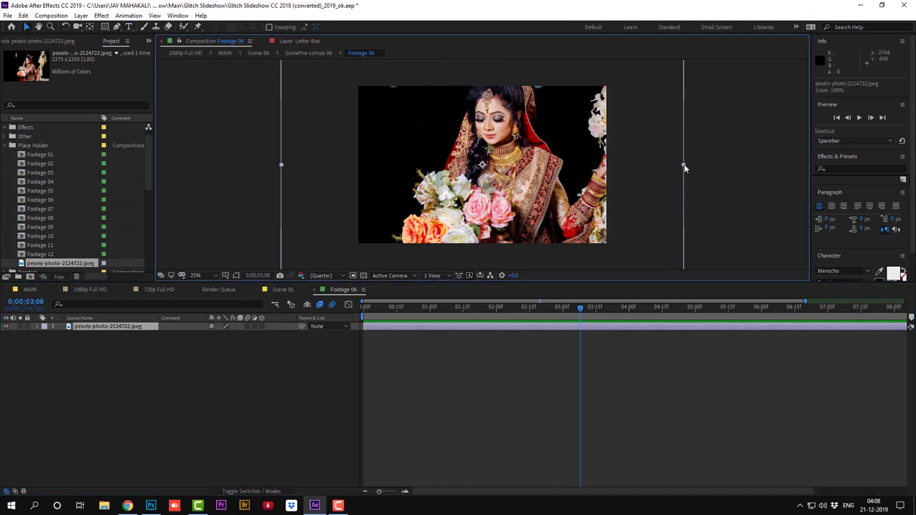
pyautogui.press('Return')
pyautogui.press('shift')
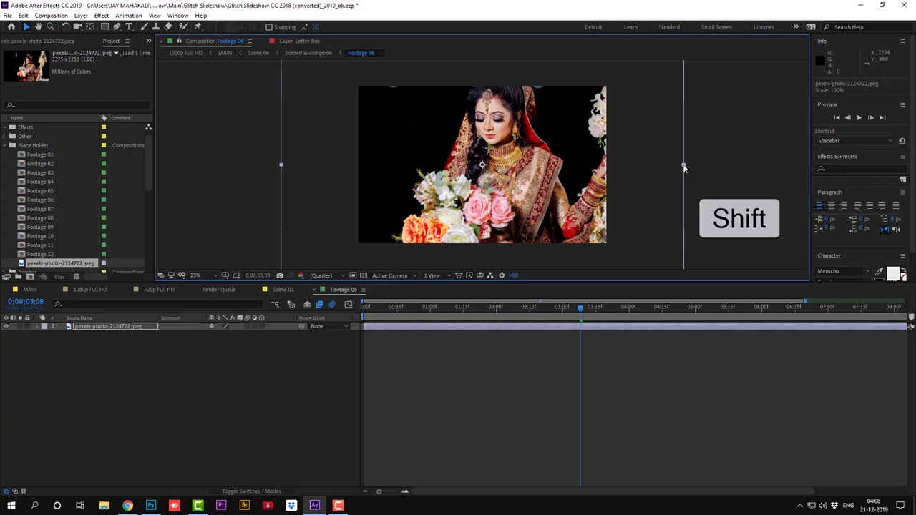
pyautogui.moveTo(683, 164); pyautogui.dragTo(609, 182)
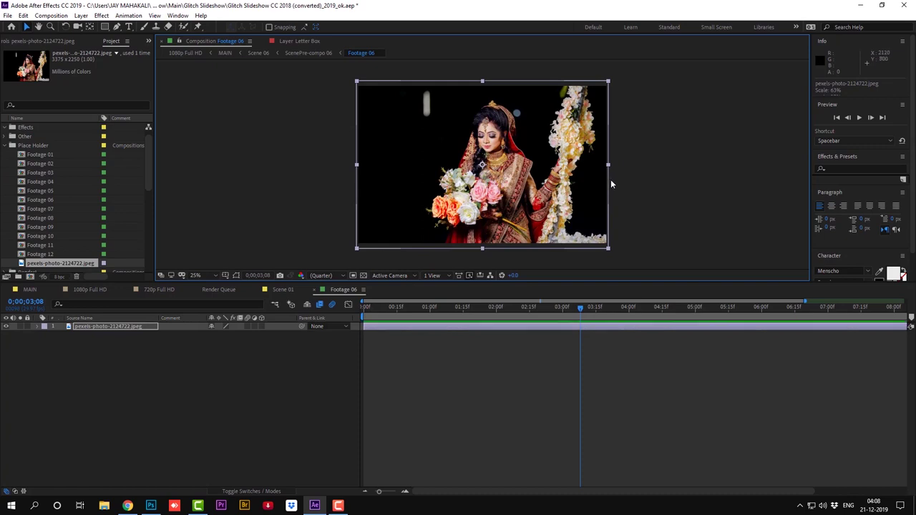
# Step: Return to MAIN and scrub from about 27 seconds to 0;00;53;21, checking the new bride shot
pyautogui.click(29, 290)
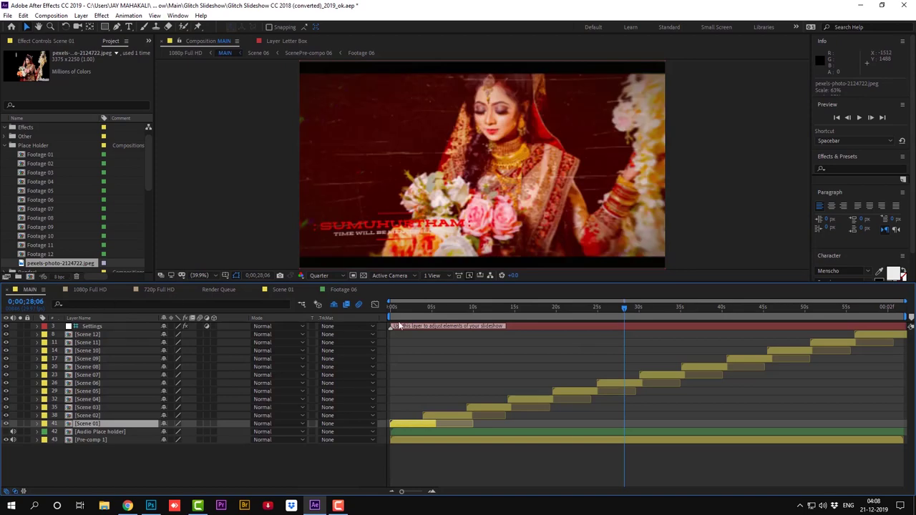
pyautogui.moveTo(625, 310); pyautogui.dragTo(621, 310)
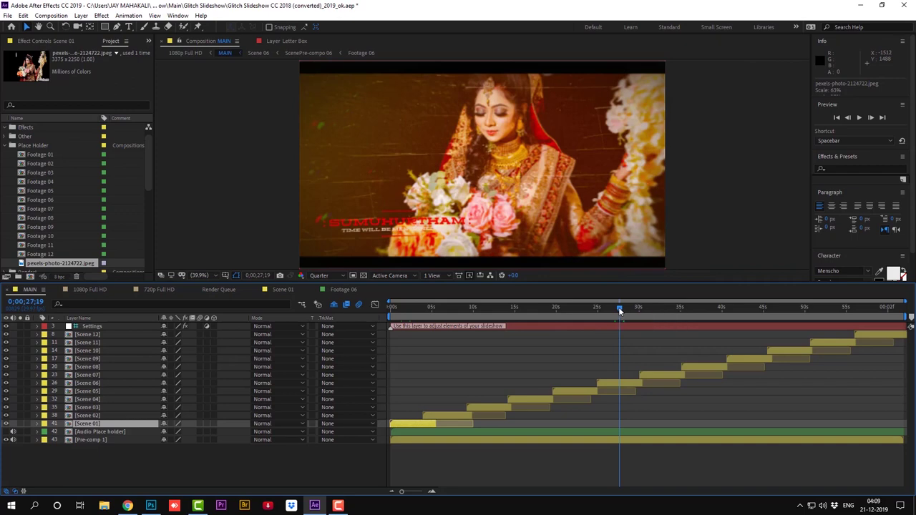
pyautogui.click(620, 384)
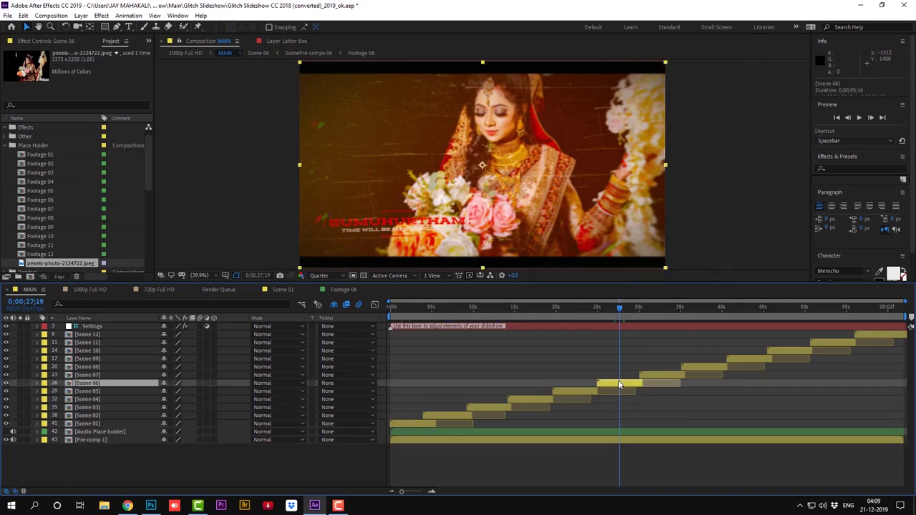
pyautogui.moveTo(621, 313); pyautogui.dragTo(793, 309)
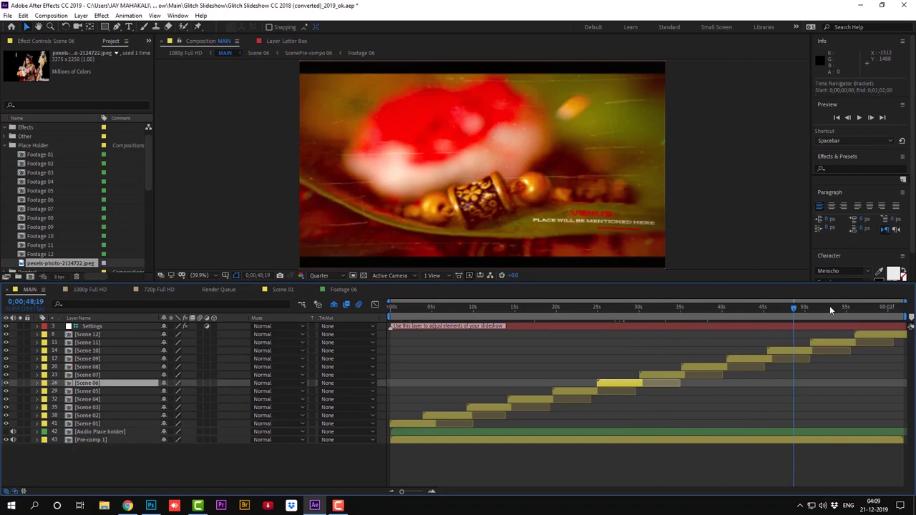
pyautogui.moveTo(830, 306); pyautogui.dragTo(835, 307)
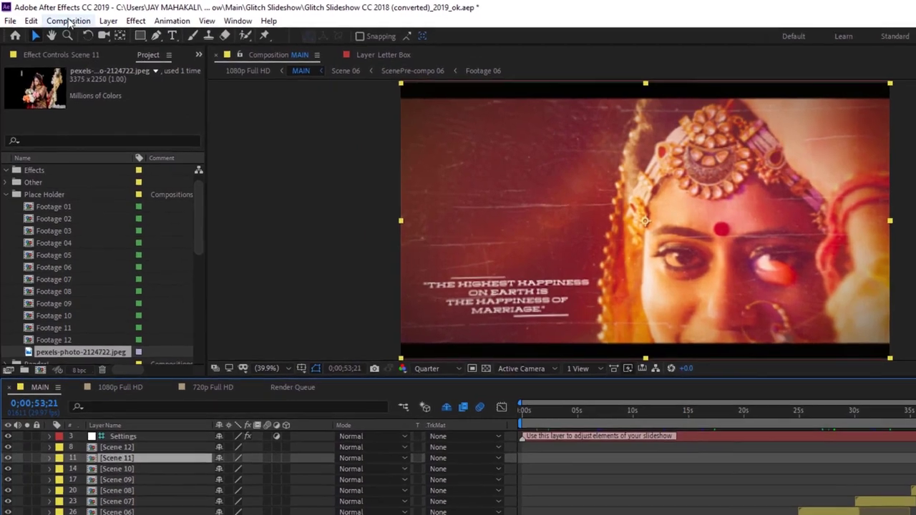
# Step: Add the MAIN composition to the Render Queue from the Composition menu
pyautogui.click(51, 15)
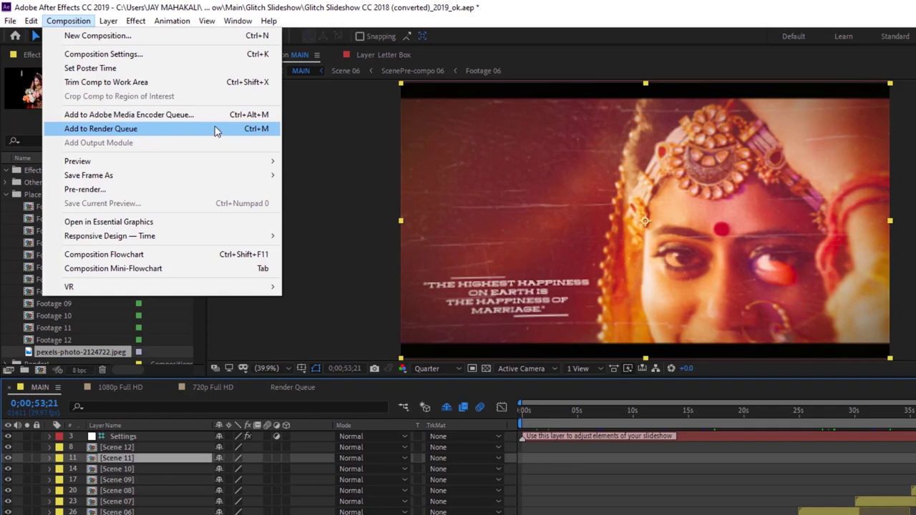
pyautogui.click(192, 129)
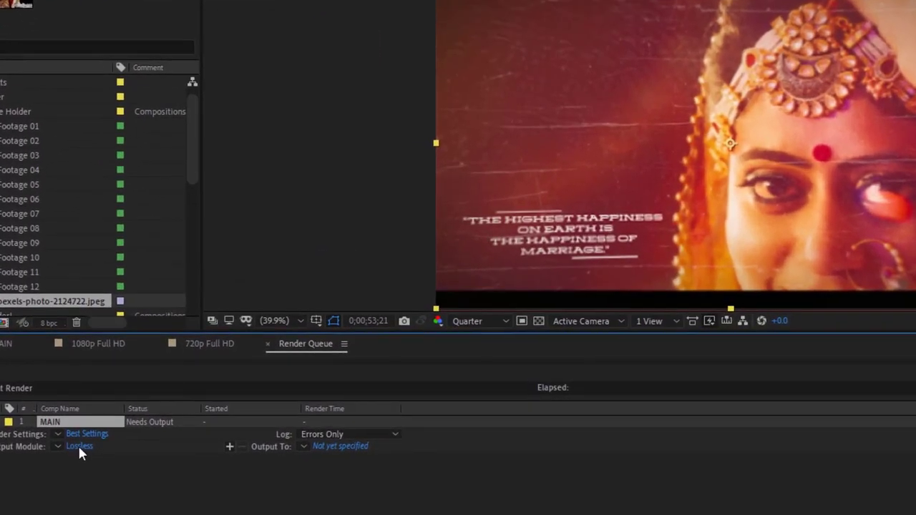
# Step: Set MAIN's output module to AVI format with audio output on Auto
pyautogui.click(79, 447)
pyautogui.click(597, 94)
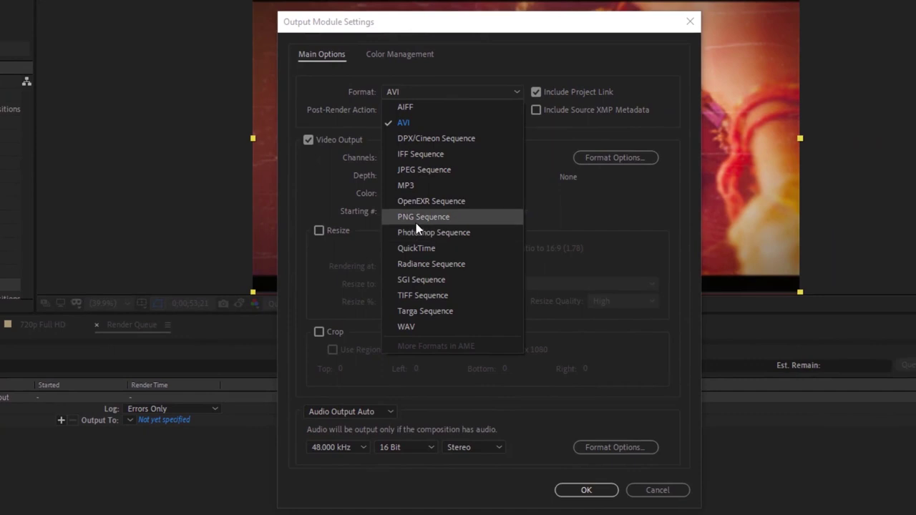
pyautogui.click(413, 124)
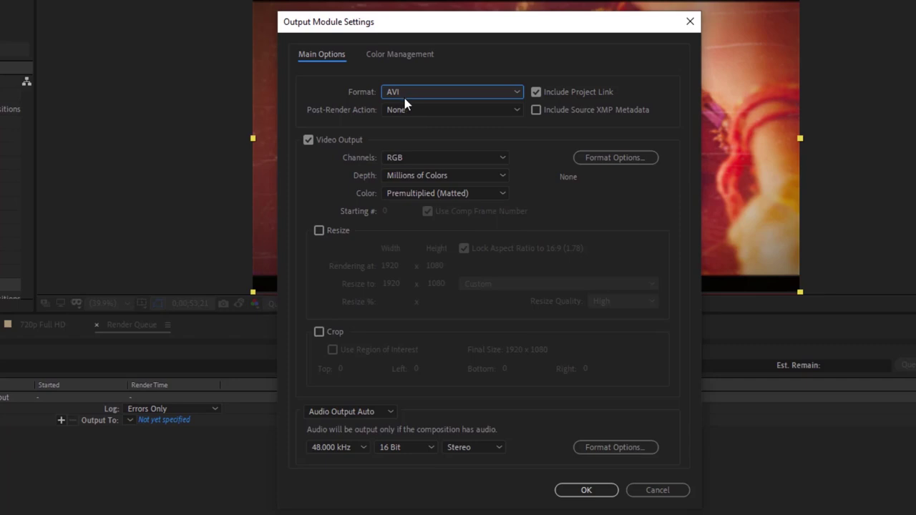
pyautogui.click(322, 413)
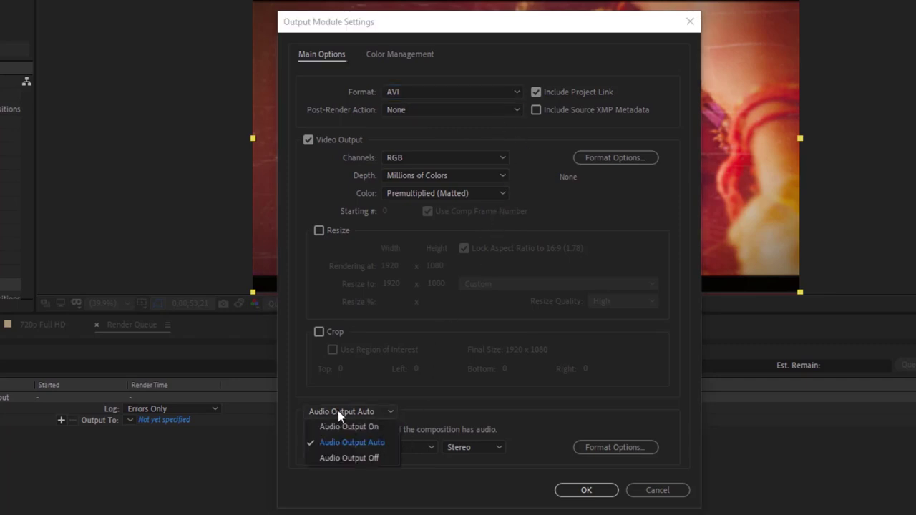
pyautogui.click(378, 445)
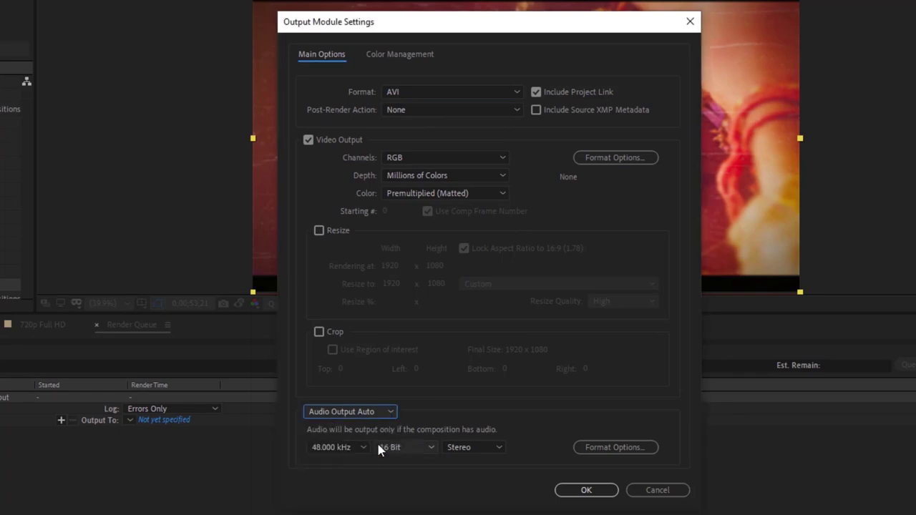
pyautogui.click(596, 492)
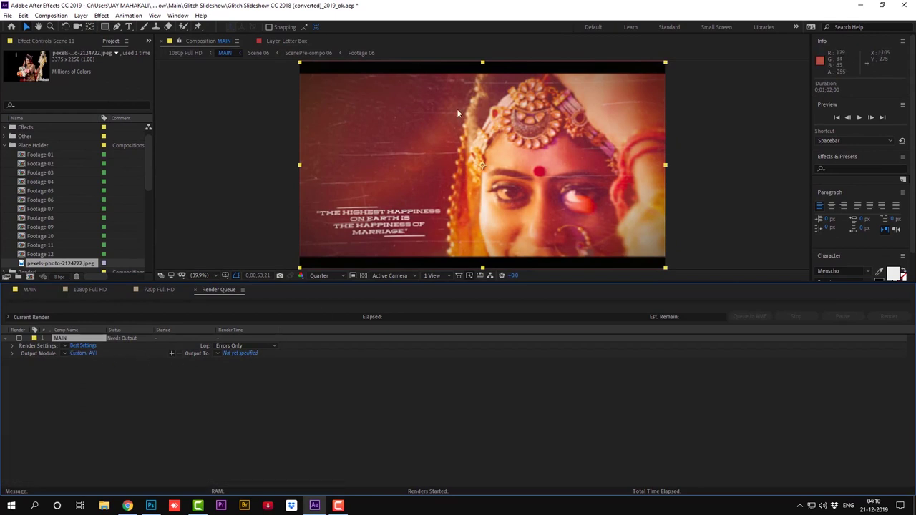
# Step: Save the render output as Title.avi in the Desktop's Glitch Title folder
pyautogui.click(237, 354)
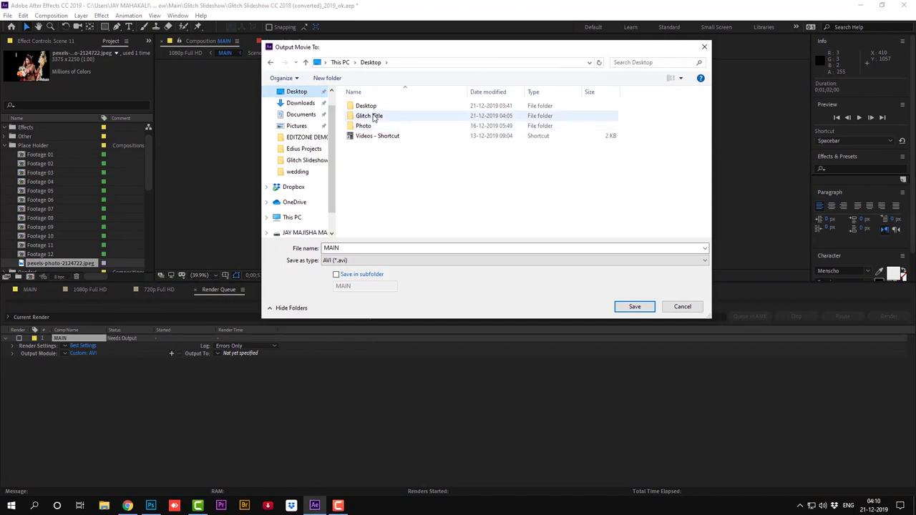
pyautogui.doubleClick(373, 117)
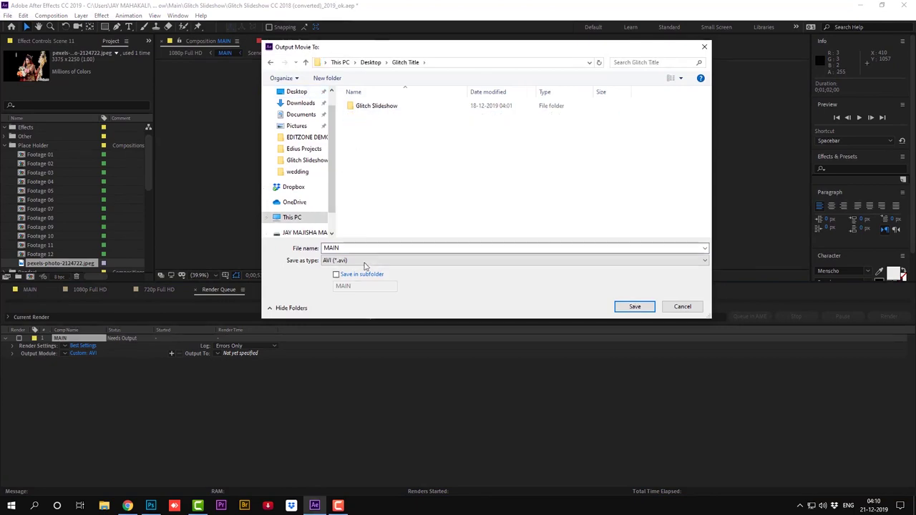
pyautogui.click(348, 249)
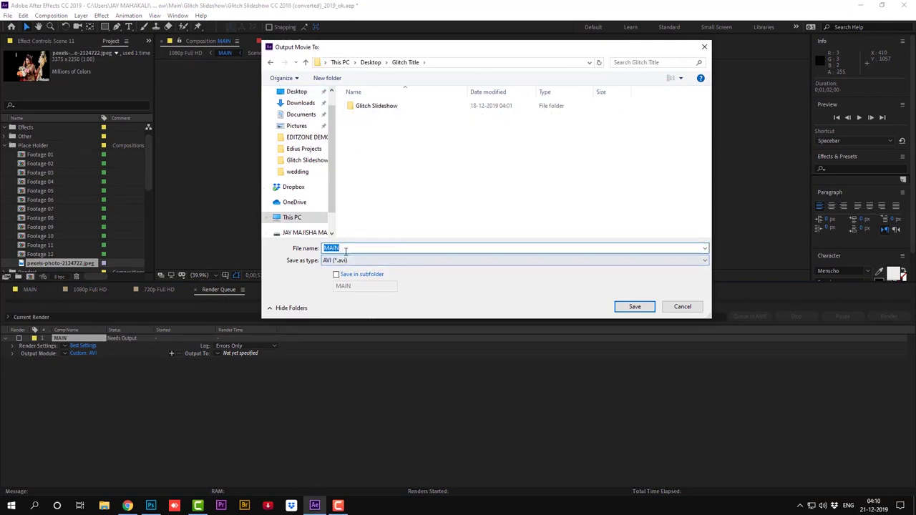
pyautogui.click(365, 248)
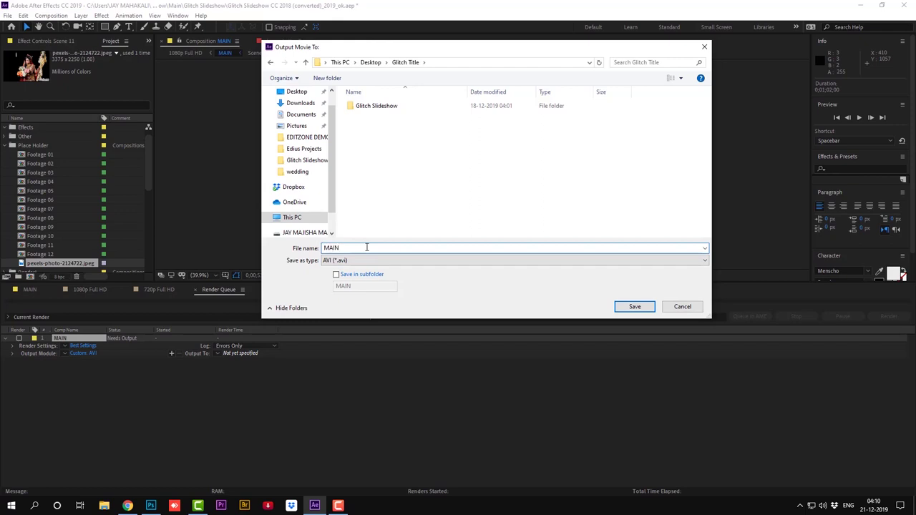
pyautogui.doubleClick(328, 248)
pyautogui.write('Title')
pyautogui.click(370, 62)
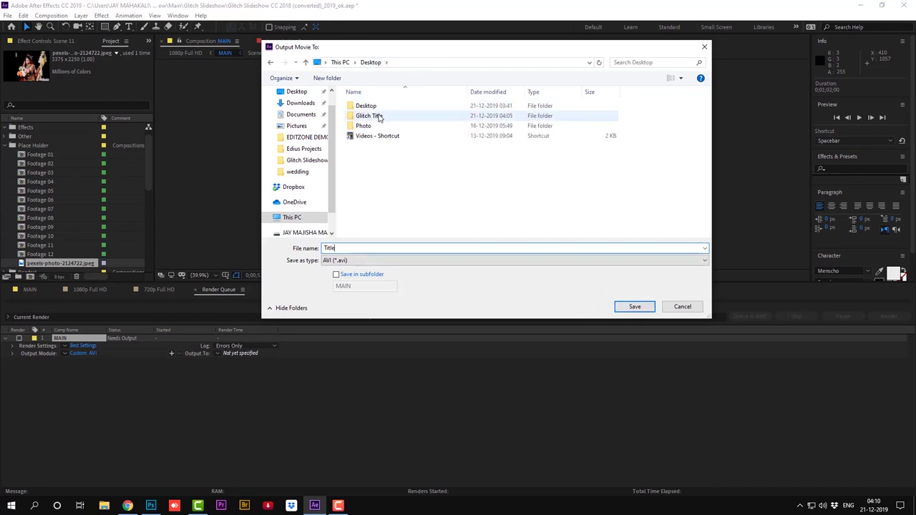
pyautogui.doubleClick(380, 118)
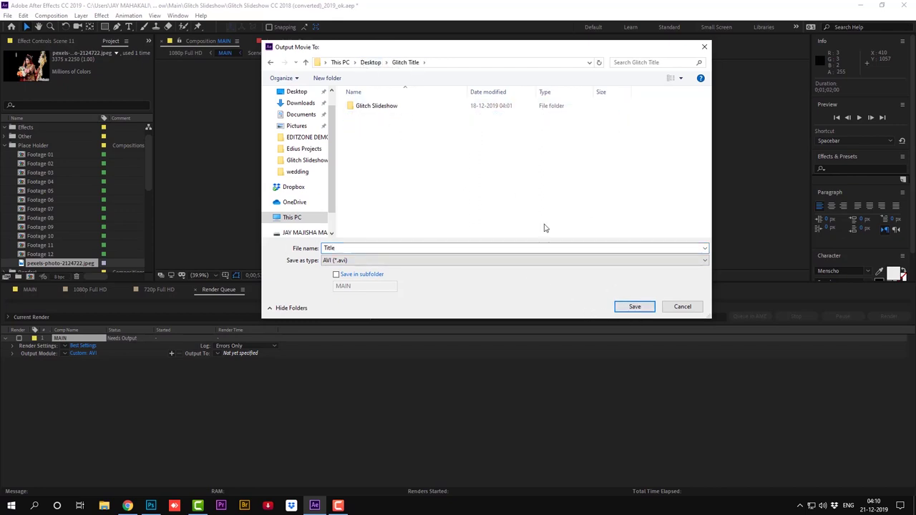
pyautogui.click(633, 308)
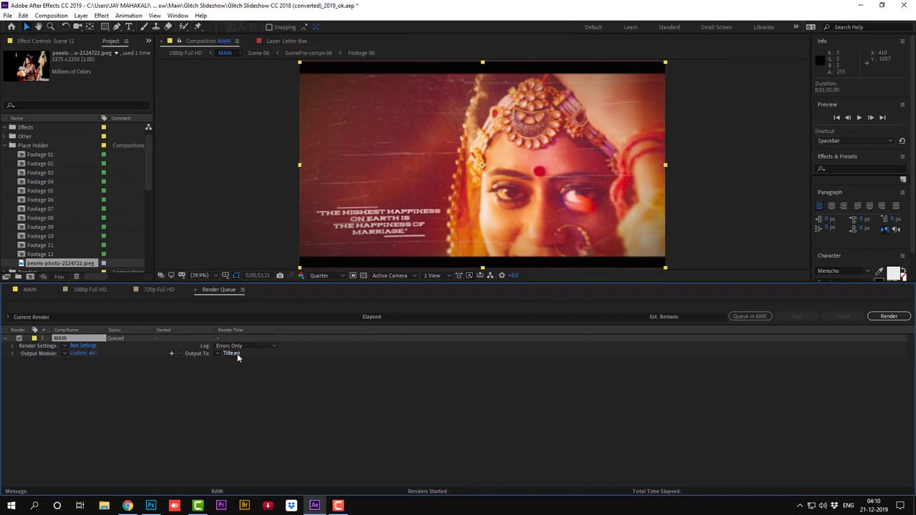
# Step: Start rendering the queued MAIN composition to Title.avi
pyautogui.click(887, 316)
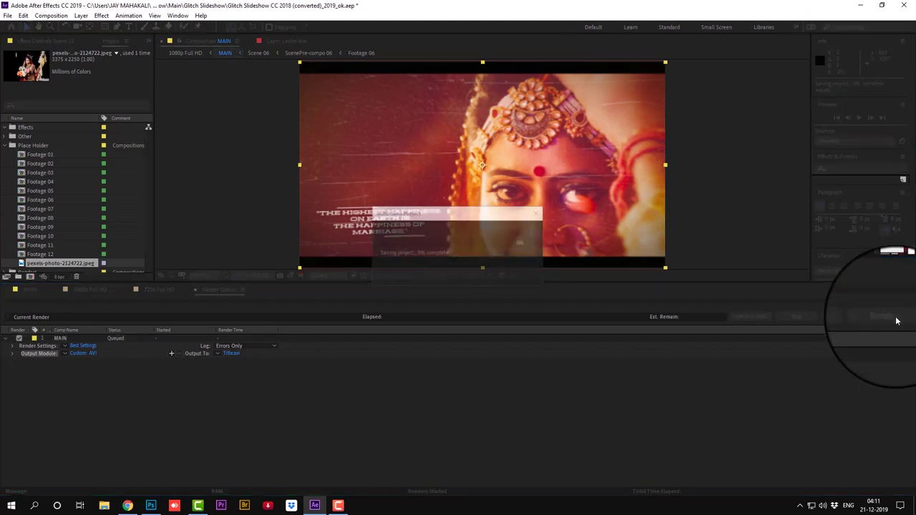